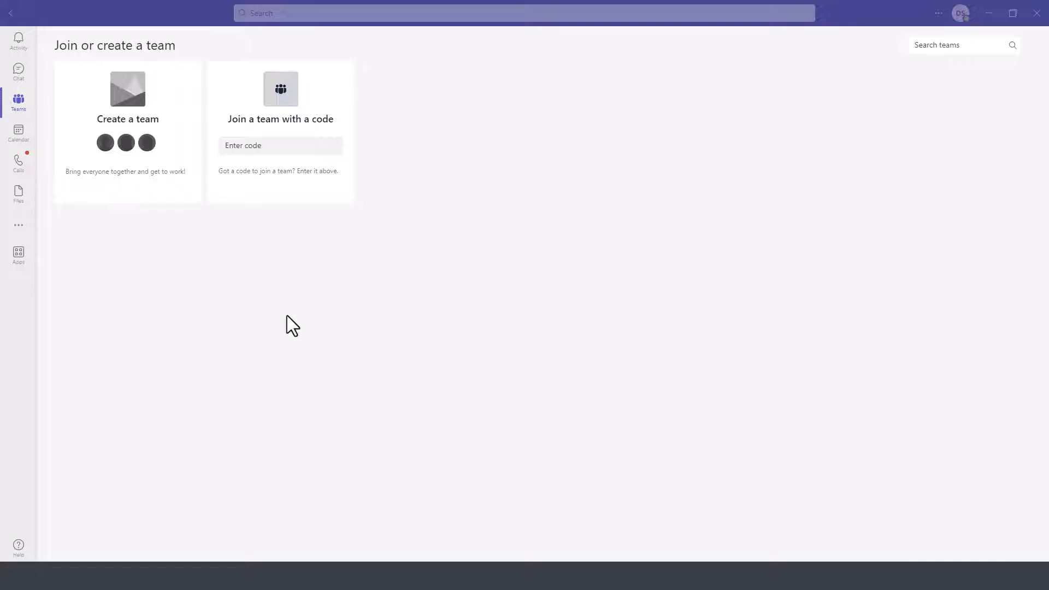
{"action": "left_click", "coordinate": [218, 353]}
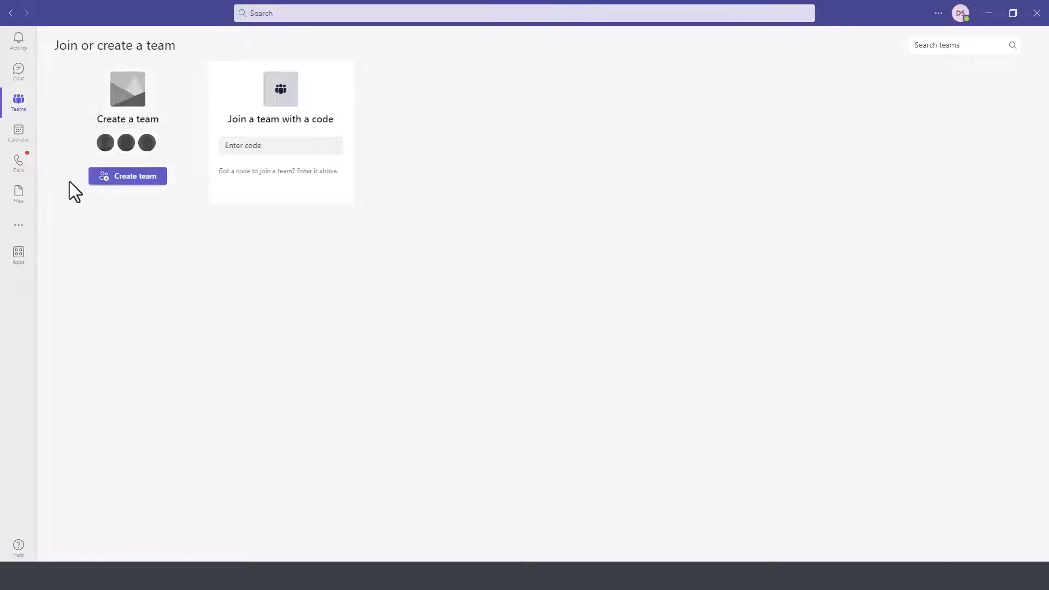
{"action": "left_click", "coordinate": [19, 76]}
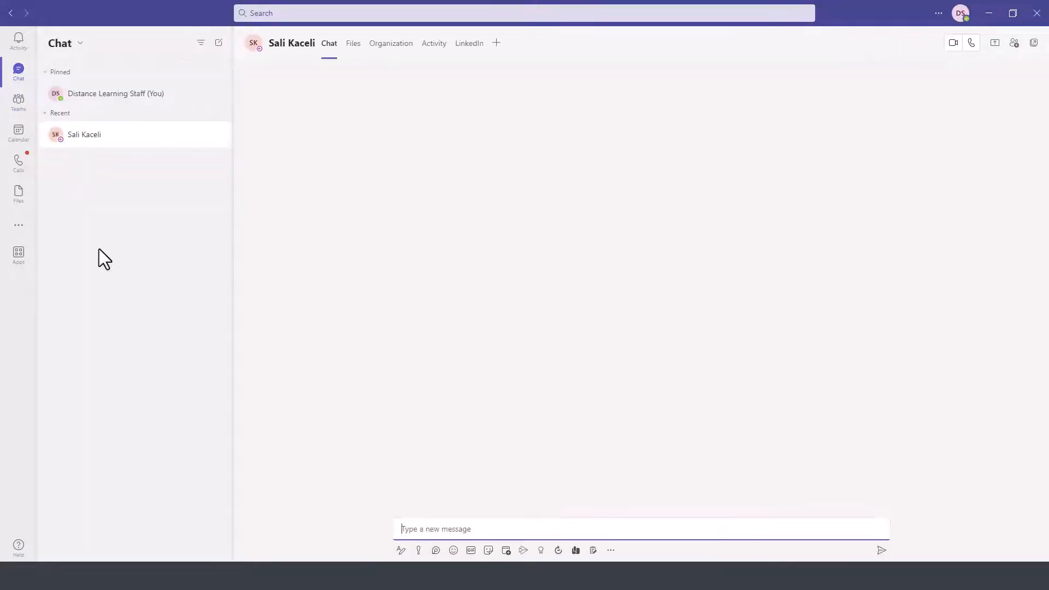
{"action": "left_click", "coordinate": [18, 103]}
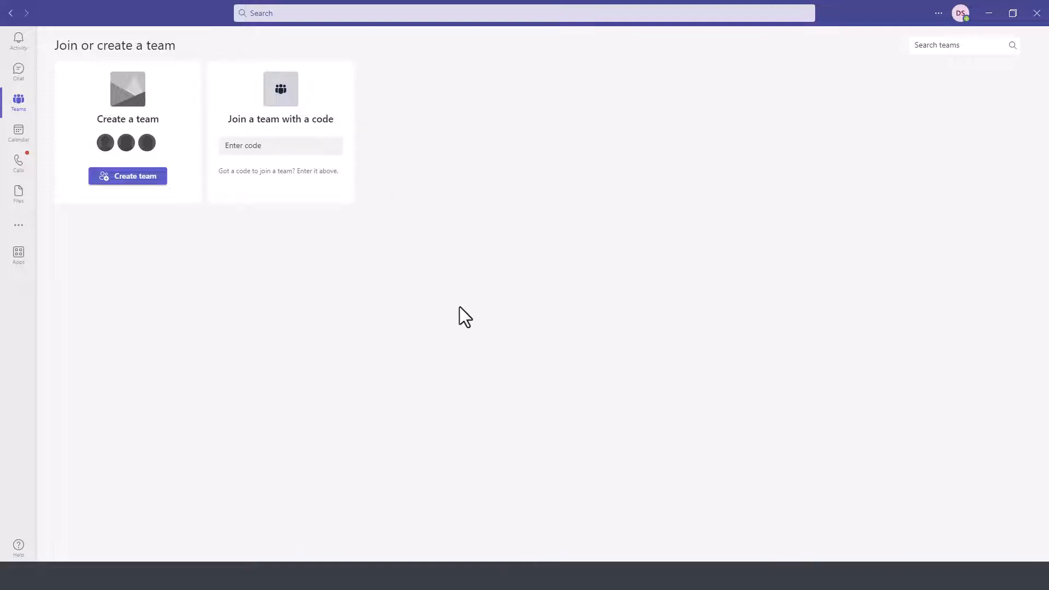
{"action": "left_click", "coordinate": [953, 47]}
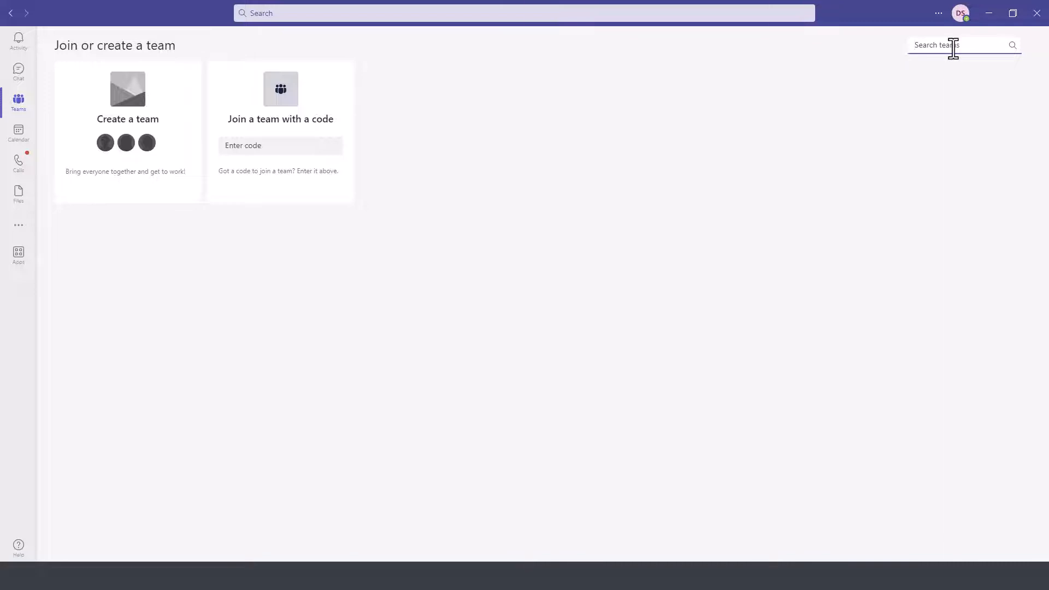
Create a private team named Distance Education with the description "Distance Education course development team.".
{"action": "mouse_move", "coordinate": [118, 124]}
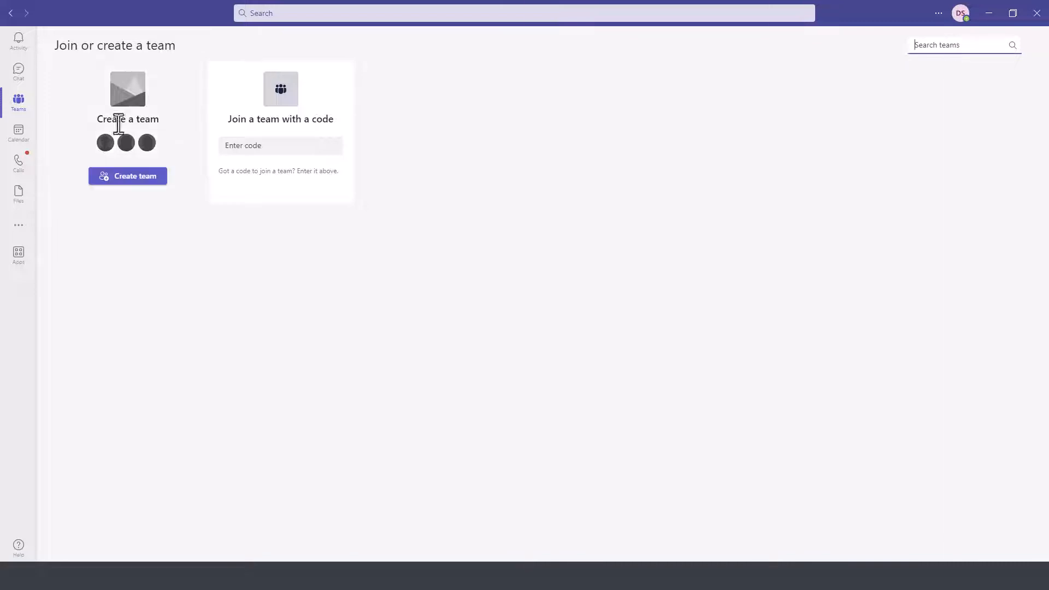
{"action": "left_click", "coordinate": [120, 177]}
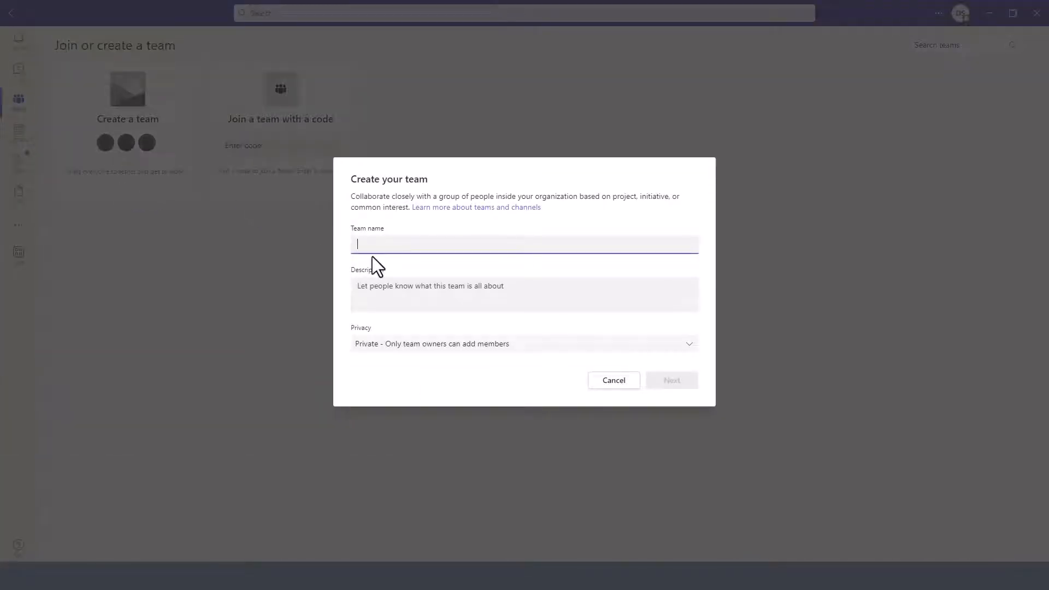
{"action": "type", "text": "Distance Education"}
{"action": "left_click", "coordinate": [418, 305]}
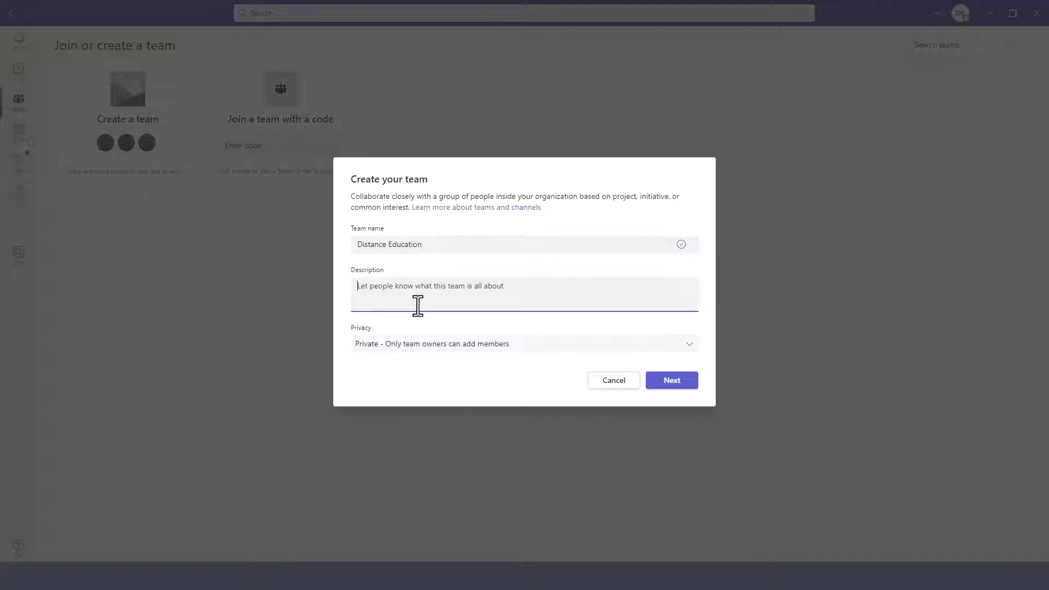
{"action": "type", "text": "Distance Education course development team."}
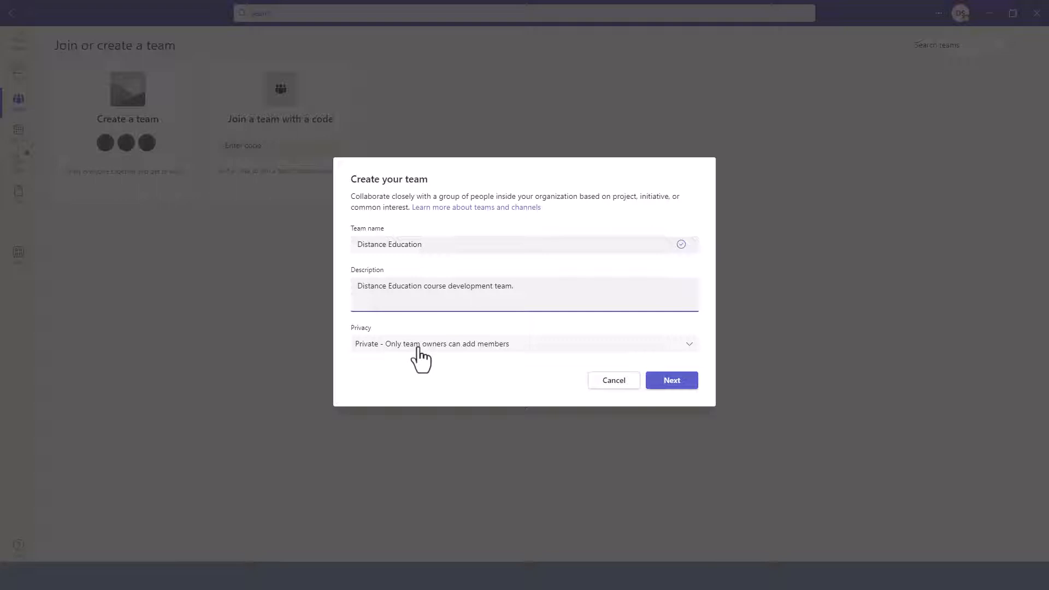
{"action": "left_click", "coordinate": [418, 348]}
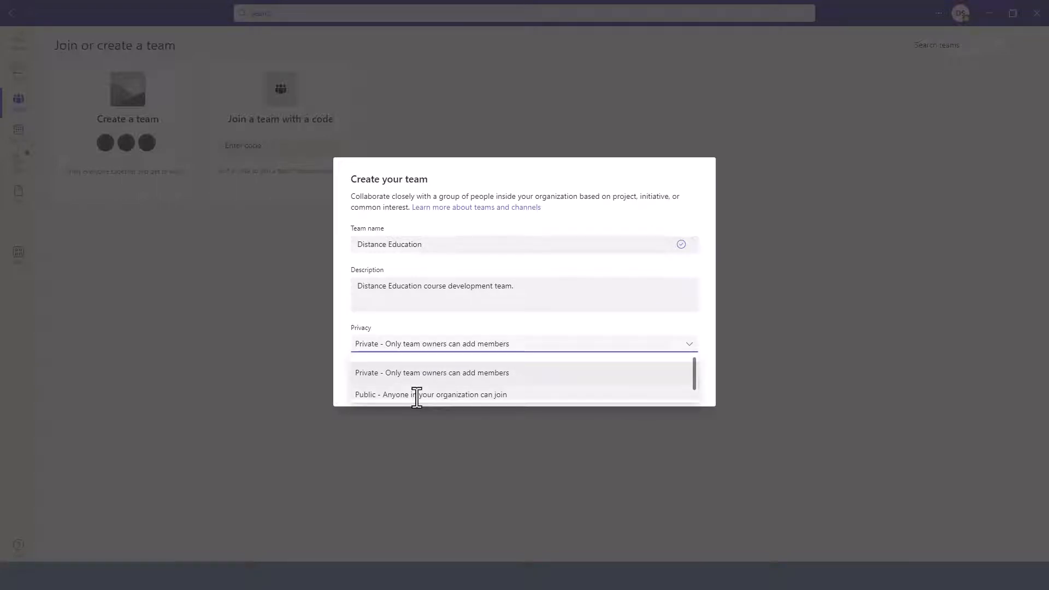
{"action": "scroll", "coordinate": [419, 395], "scroll_direction": "down", "scroll_amount": 1}
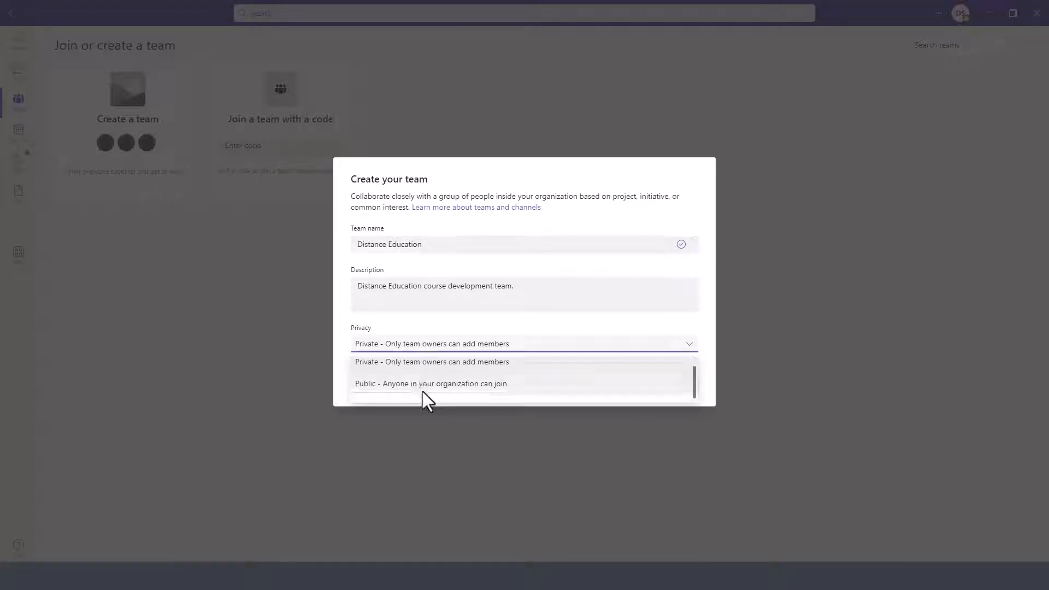
{"action": "left_click", "coordinate": [420, 363]}
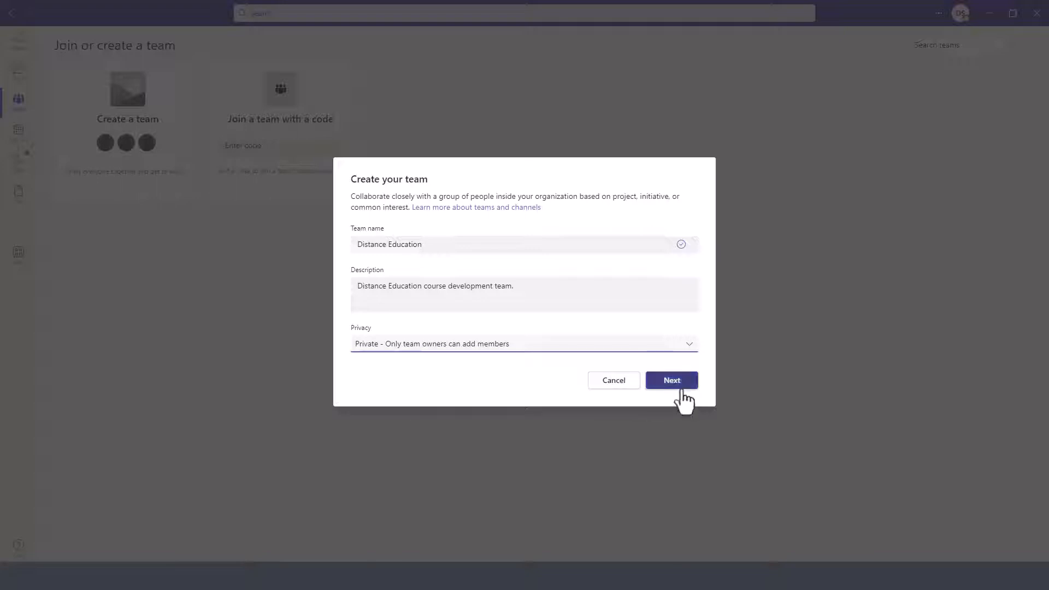
{"action": "left_click", "coordinate": [682, 388]}
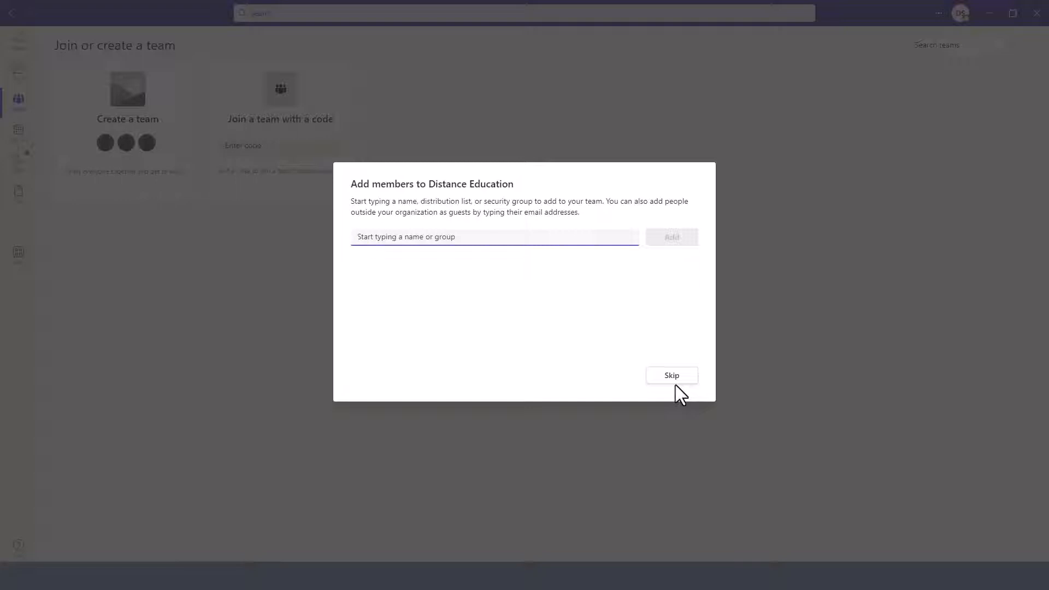
Add Online Instructor and Distance Learning Staff 2 to the new team, both with the Member role, and finish the team setup.
{"action": "type", "text": "onlineinstructor"}
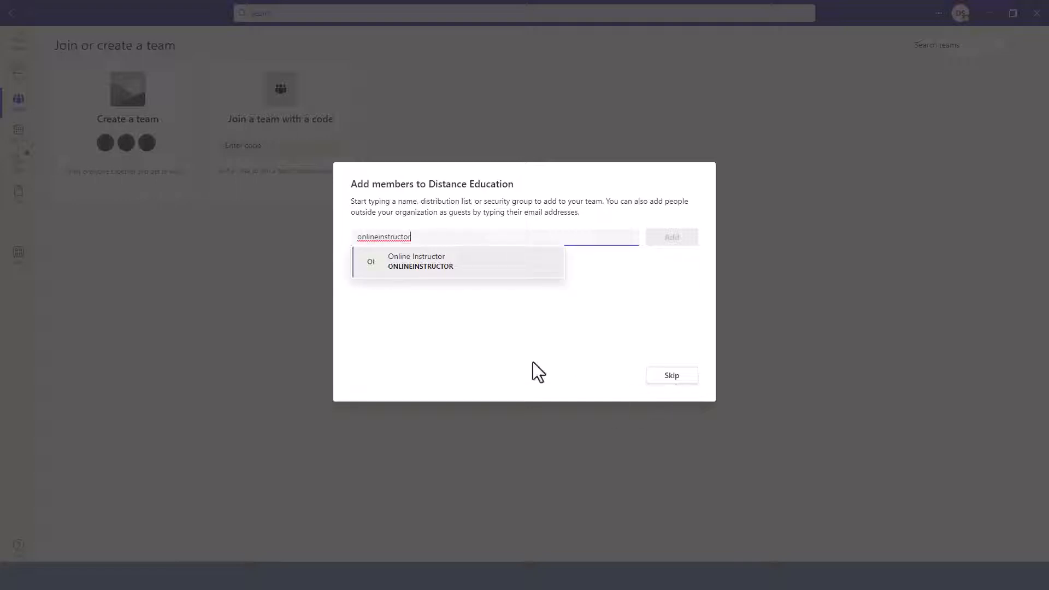
{"action": "left_click", "coordinate": [393, 264]}
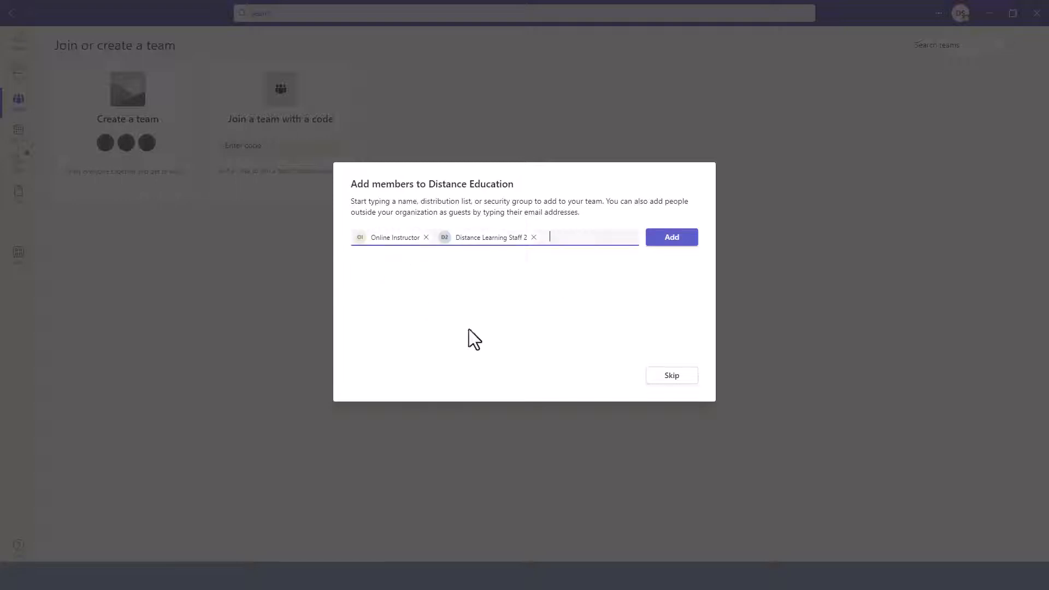
{"action": "left_click", "coordinate": [673, 241]}
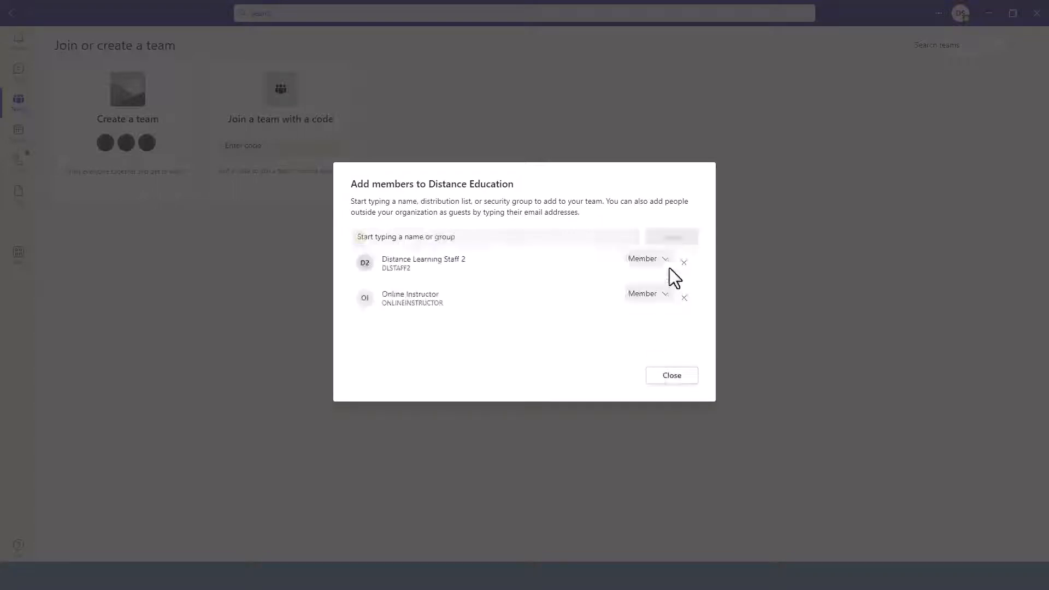
{"action": "left_click", "coordinate": [666, 298]}
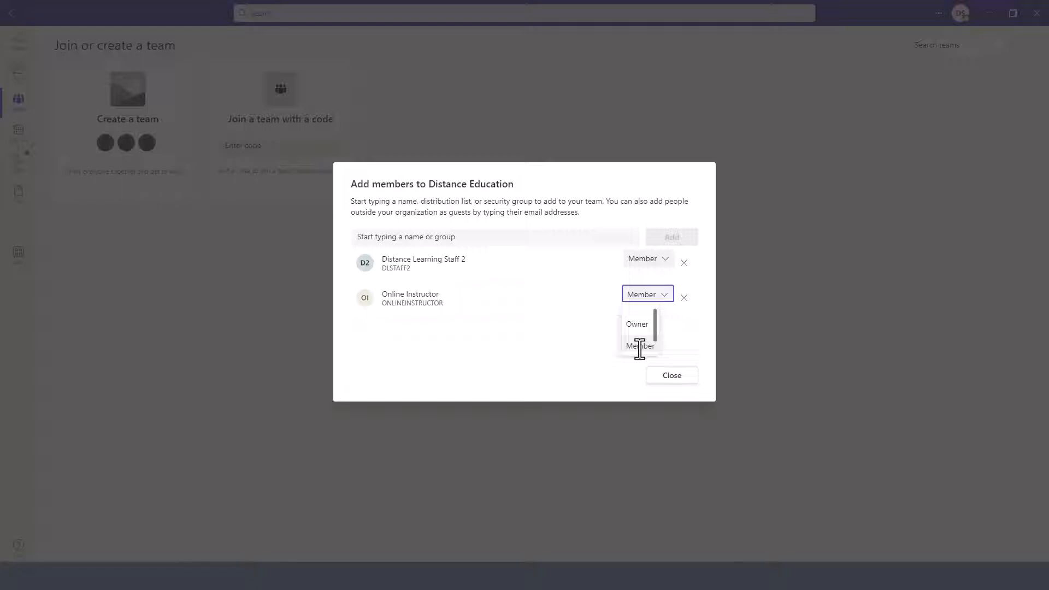
{"action": "left_click", "coordinate": [639, 346]}
{"action": "left_click", "coordinate": [670, 376]}
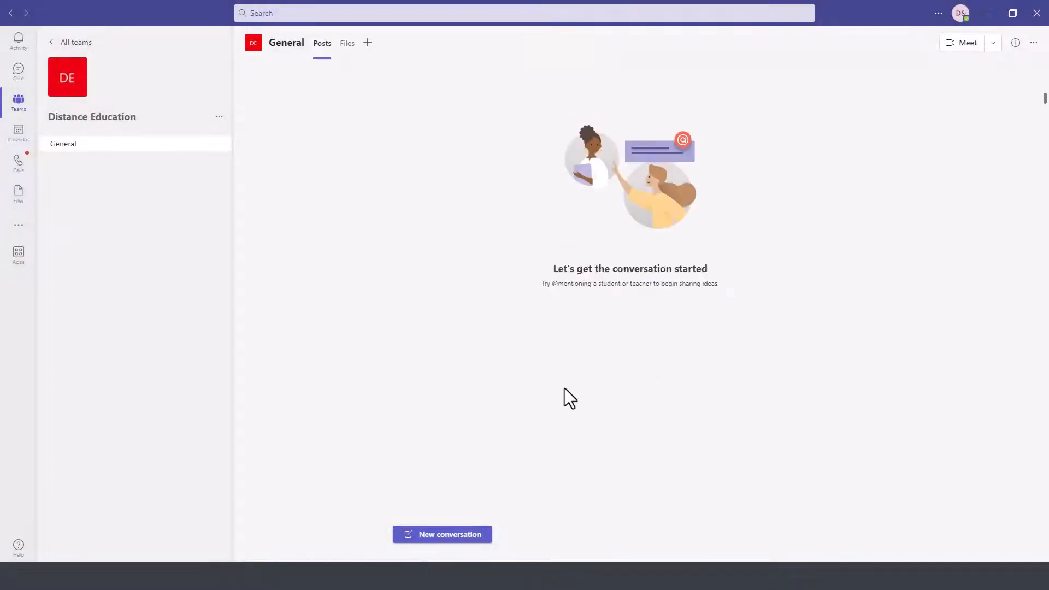
Review the overview of all teams and the management options available for the Distance Education team.
{"action": "left_click", "coordinate": [19, 103]}
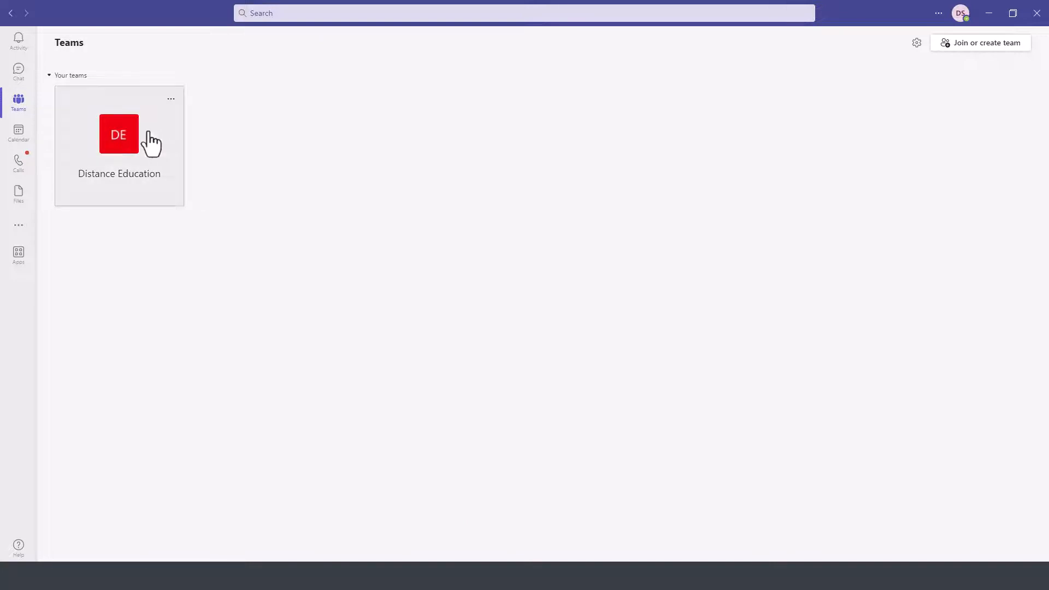
{"action": "left_click", "coordinate": [120, 158]}
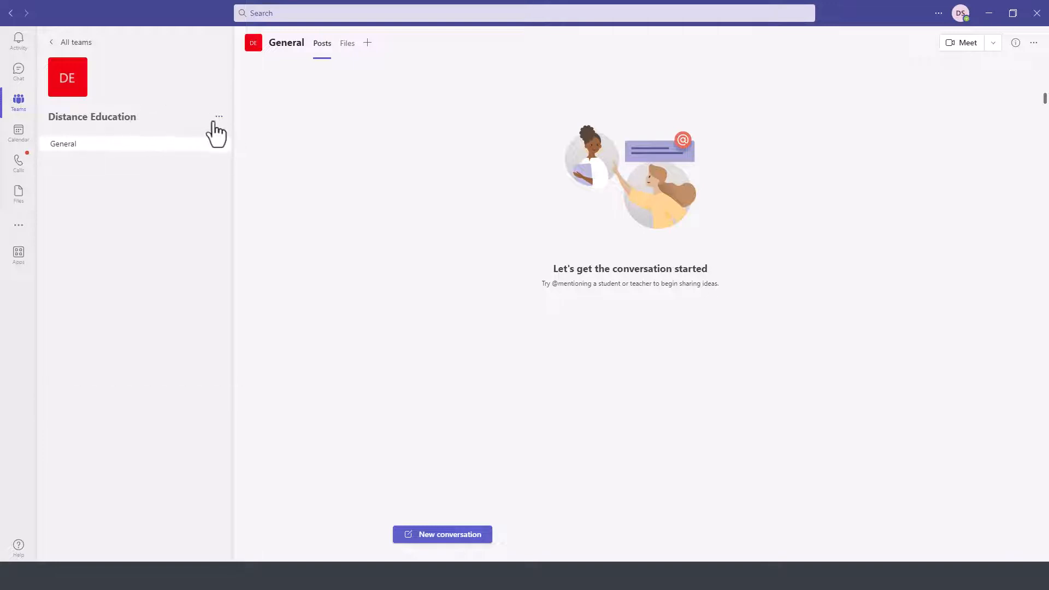
{"action": "left_click", "coordinate": [220, 117]}
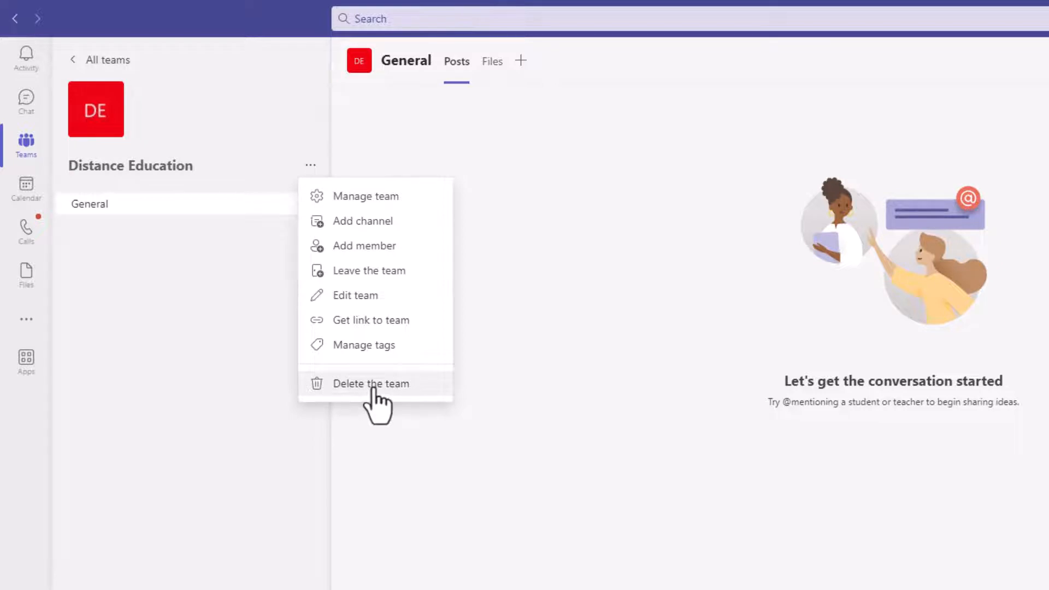
{"action": "left_click", "coordinate": [254, 442]}
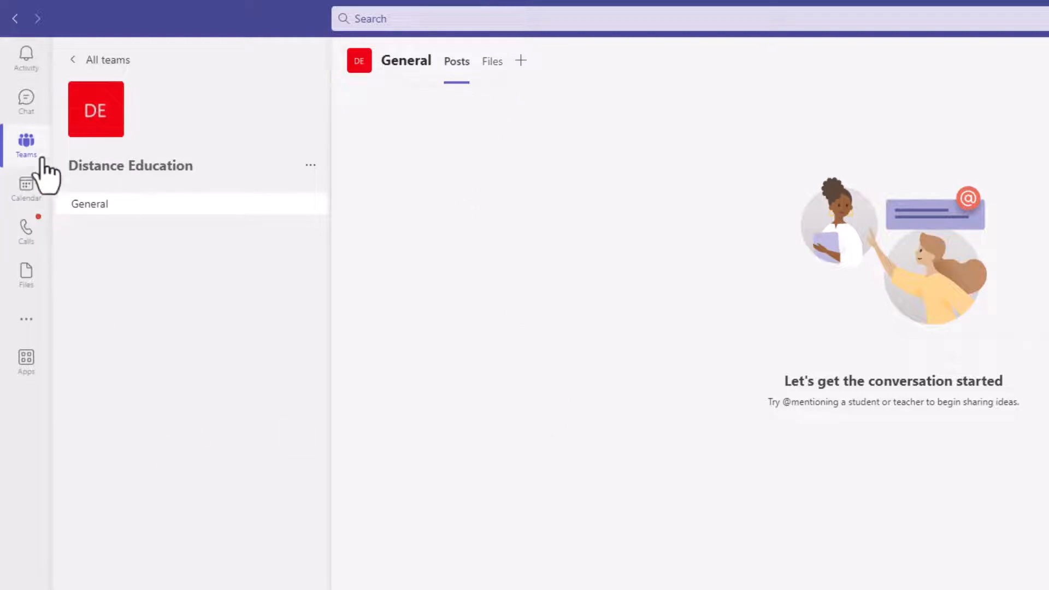
{"action": "left_click", "coordinate": [25, 151]}
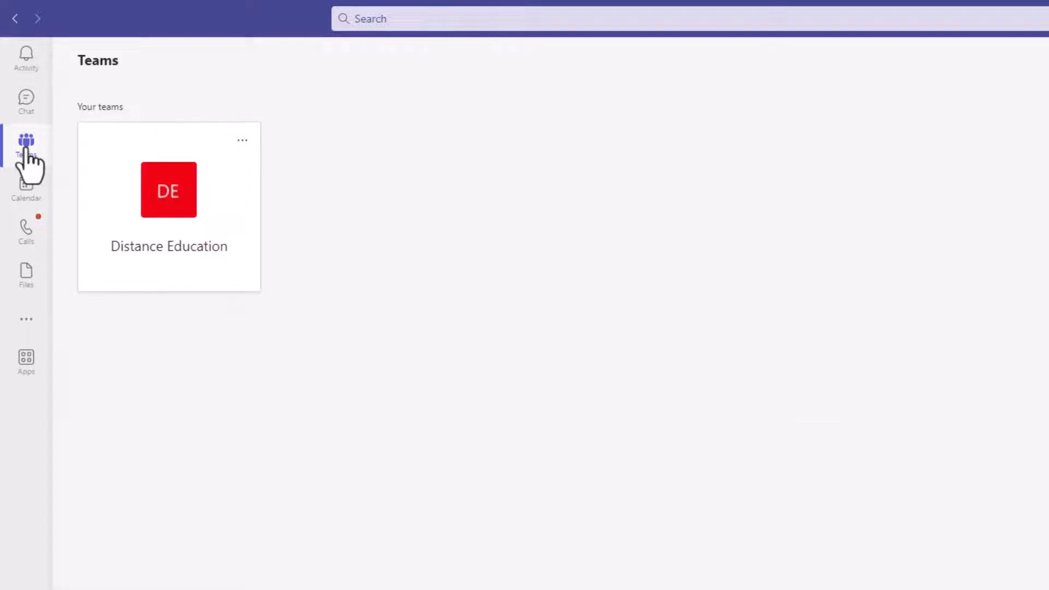
{"action": "left_click", "coordinate": [175, 207]}
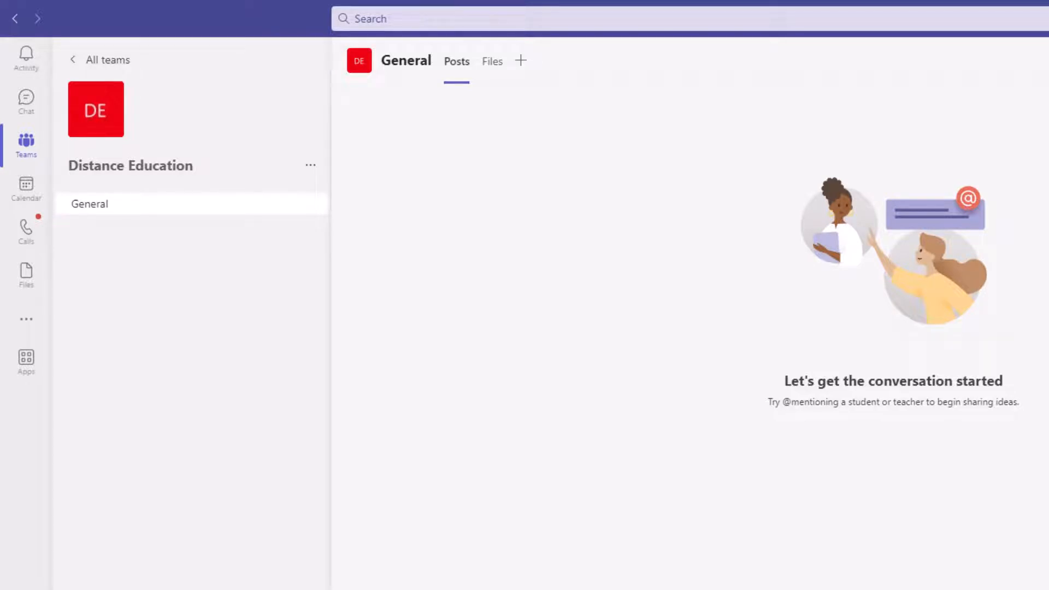
Add a Tasks by Planner and To Do tab named Tasks to the General channel, using a new plan and posting about it.
{"action": "left_click", "coordinate": [492, 62]}
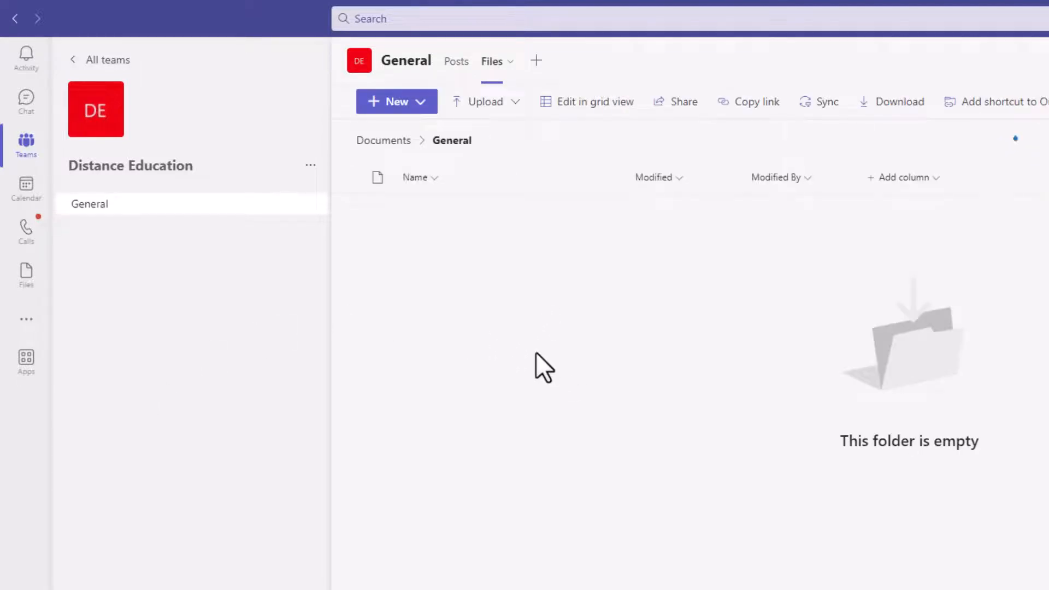
{"action": "left_click", "coordinate": [537, 62]}
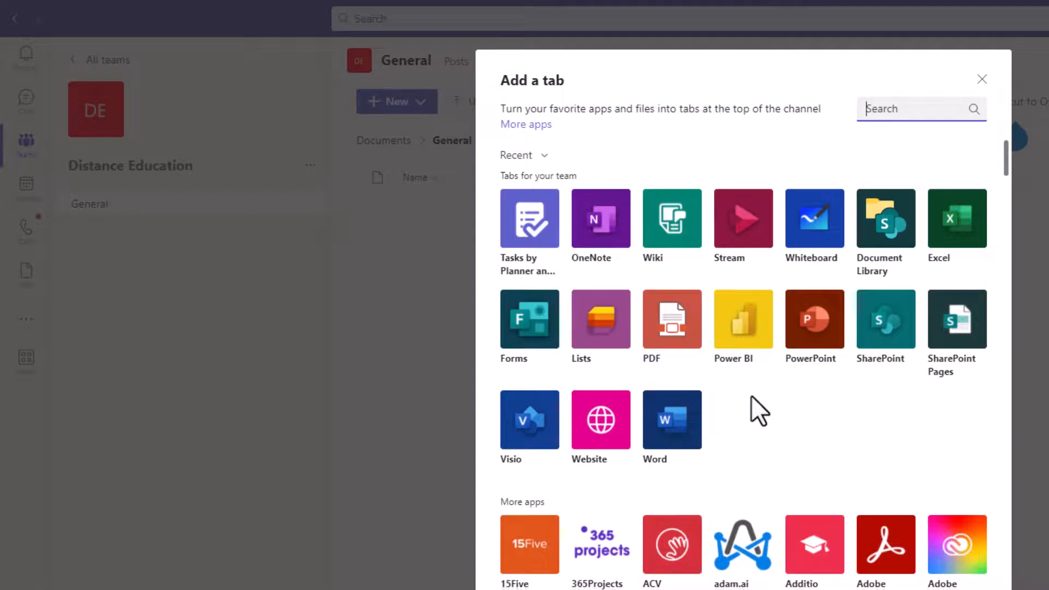
{"action": "scroll", "coordinate": [749, 415], "scroll_direction": "down", "scroll_amount": 4}
{"action": "scroll", "coordinate": [726, 454], "scroll_direction": "down", "scroll_amount": 14}
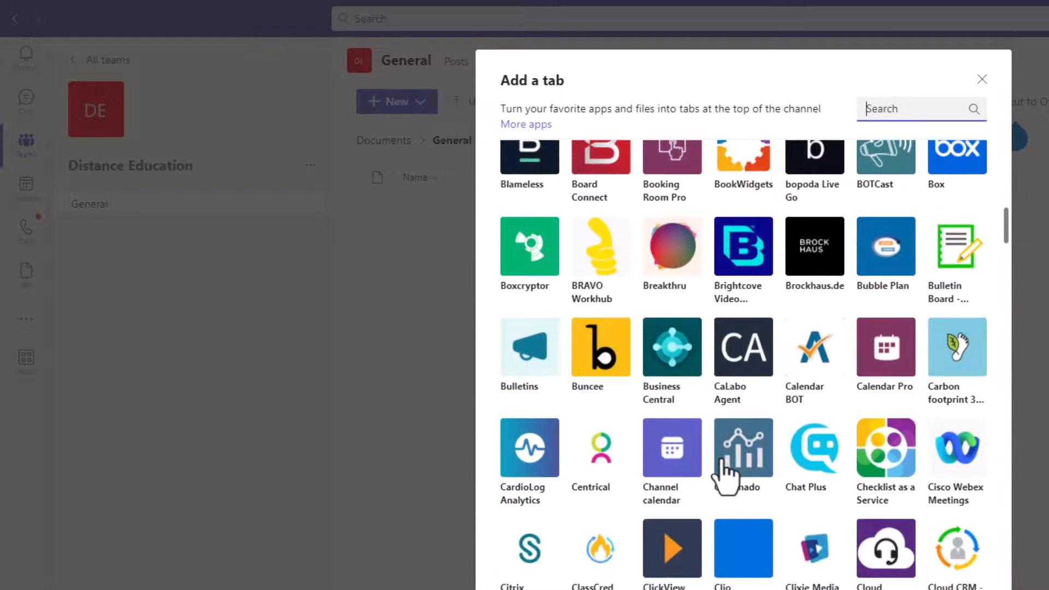
{"action": "scroll", "coordinate": [710, 448], "scroll_direction": "up", "scroll_amount": 18}
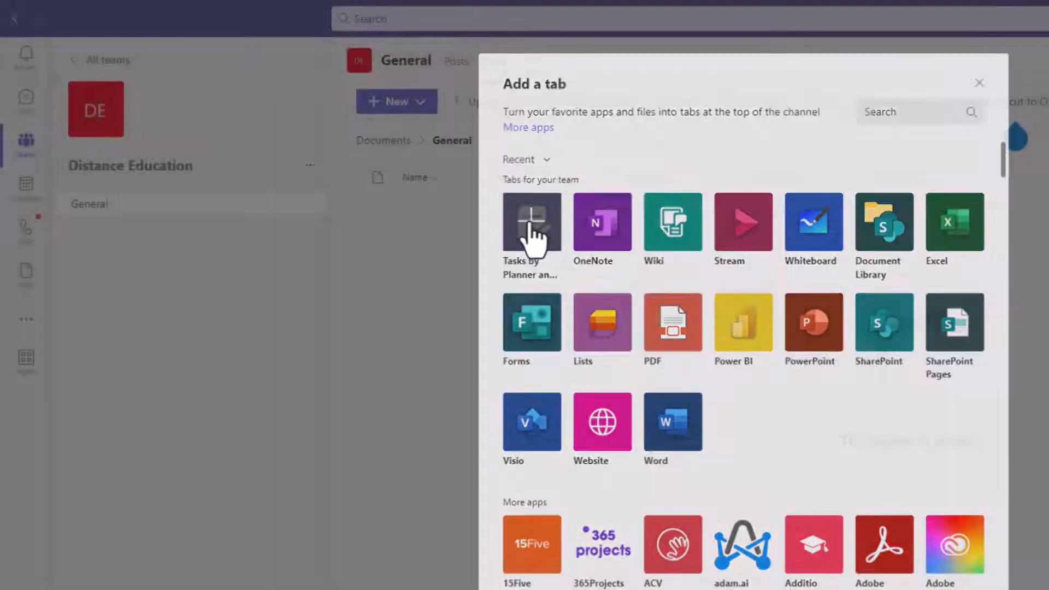
{"action": "left_click", "coordinate": [529, 227]}
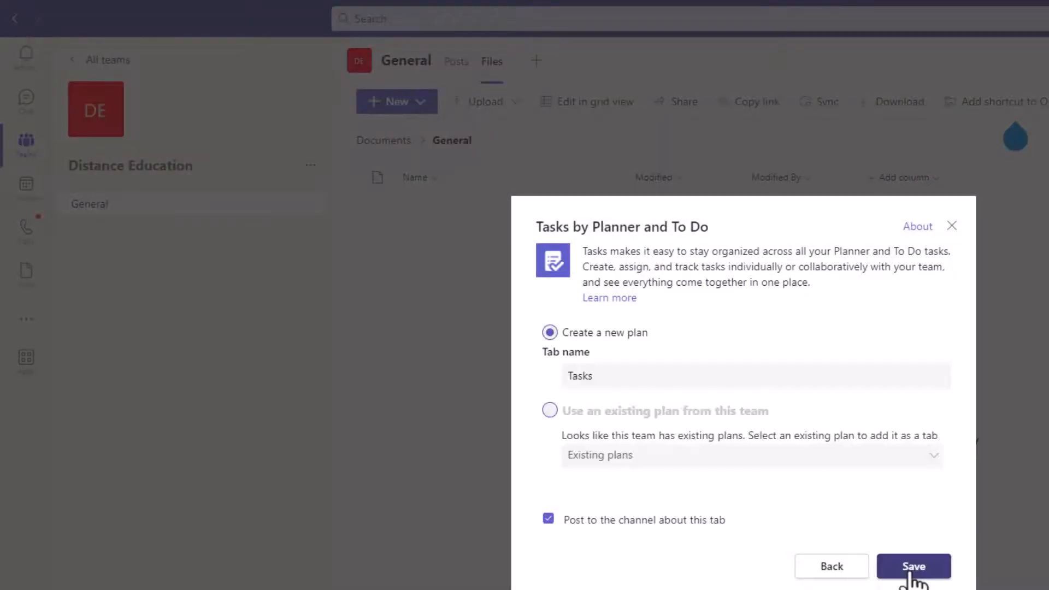
{"action": "left_click", "coordinate": [916, 573]}
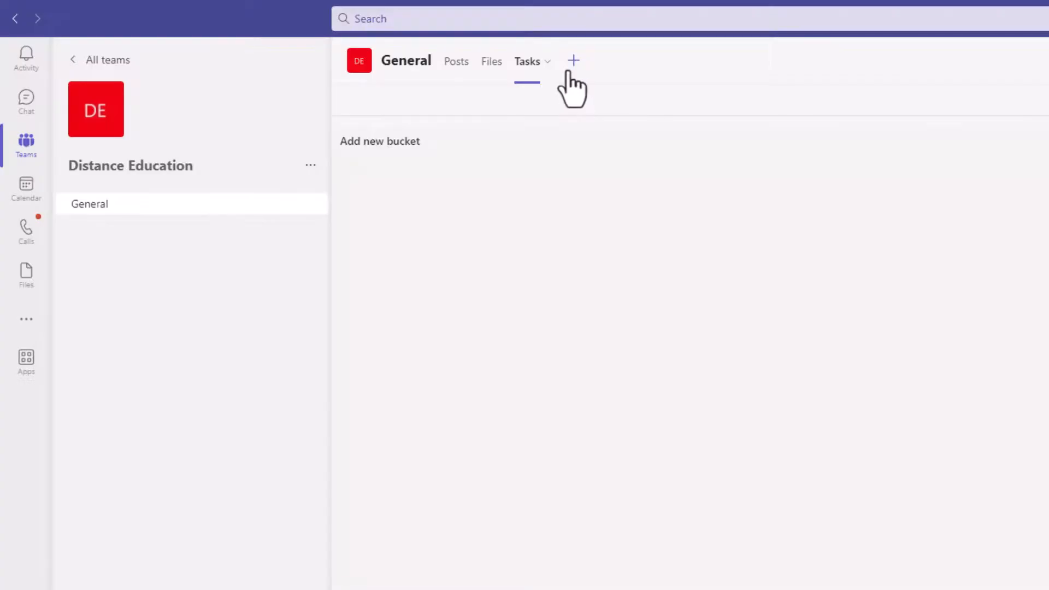
Look through the General channel's files and return to its posts.
{"action": "left_click", "coordinate": [457, 62]}
{"action": "left_click", "coordinate": [493, 65]}
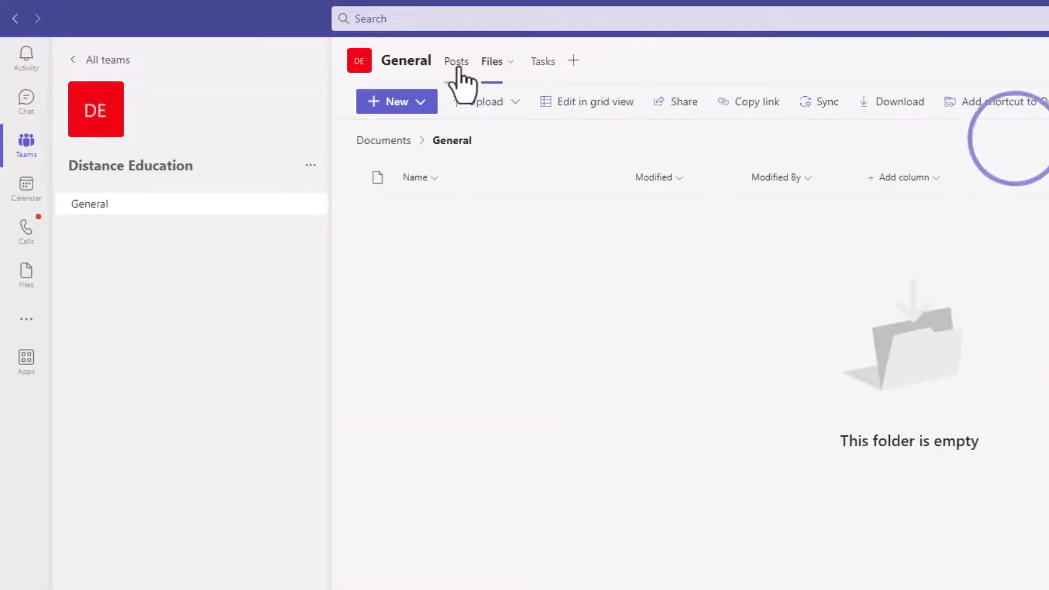
{"action": "left_click", "coordinate": [457, 66]}
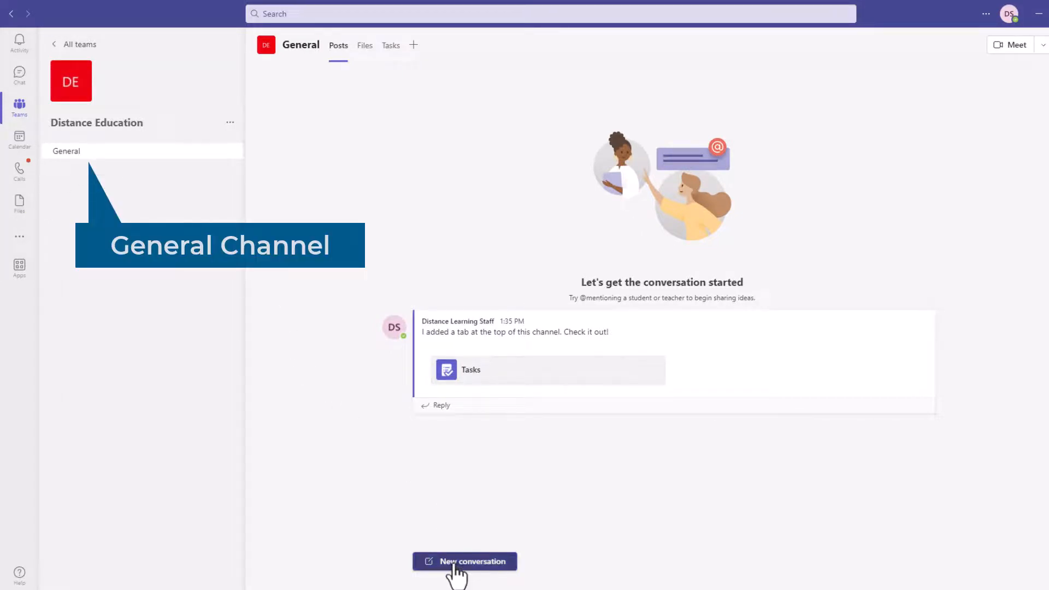
Start a new conversation in the General channel and post "What should we include in the Distance Education Handbook?".
{"action": "left_click", "coordinate": [421, 562]}
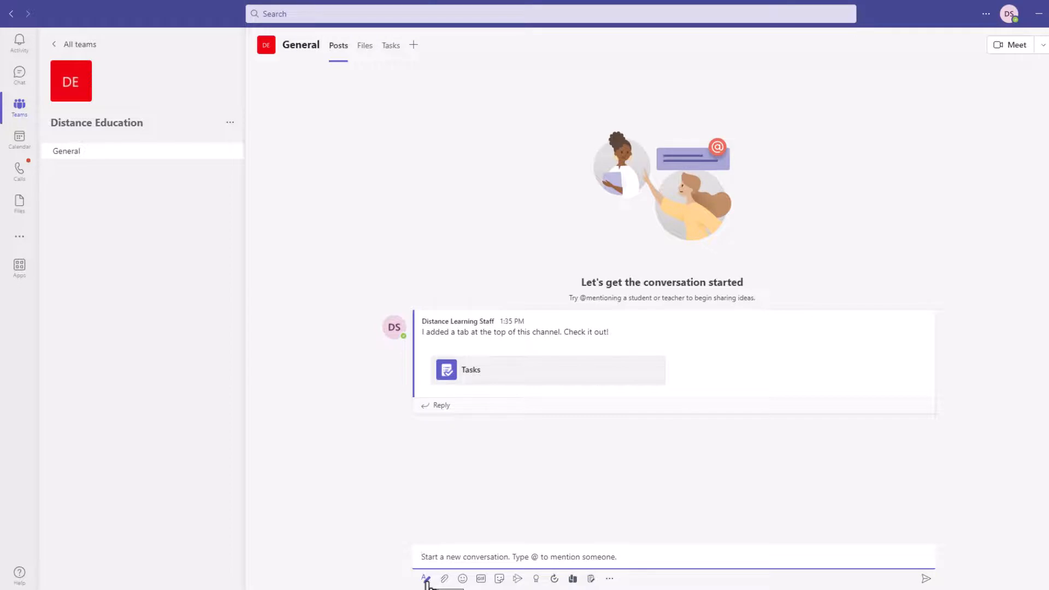
{"action": "left_click", "coordinate": [339, 47]}
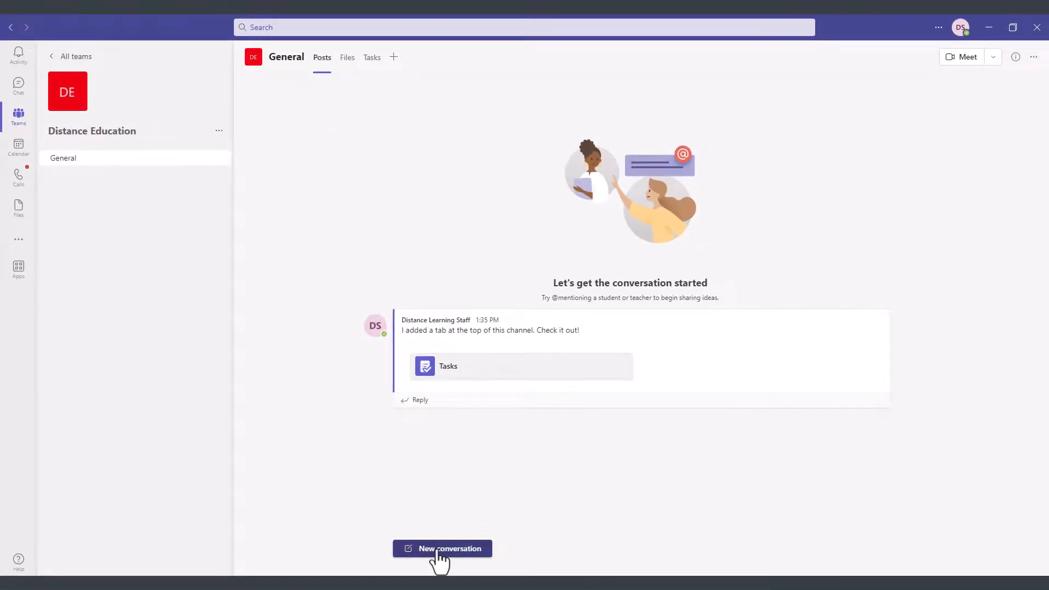
{"action": "left_click", "coordinate": [438, 548]}
{"action": "type", "text": "What should we include in the Distance Education Handbook?"}
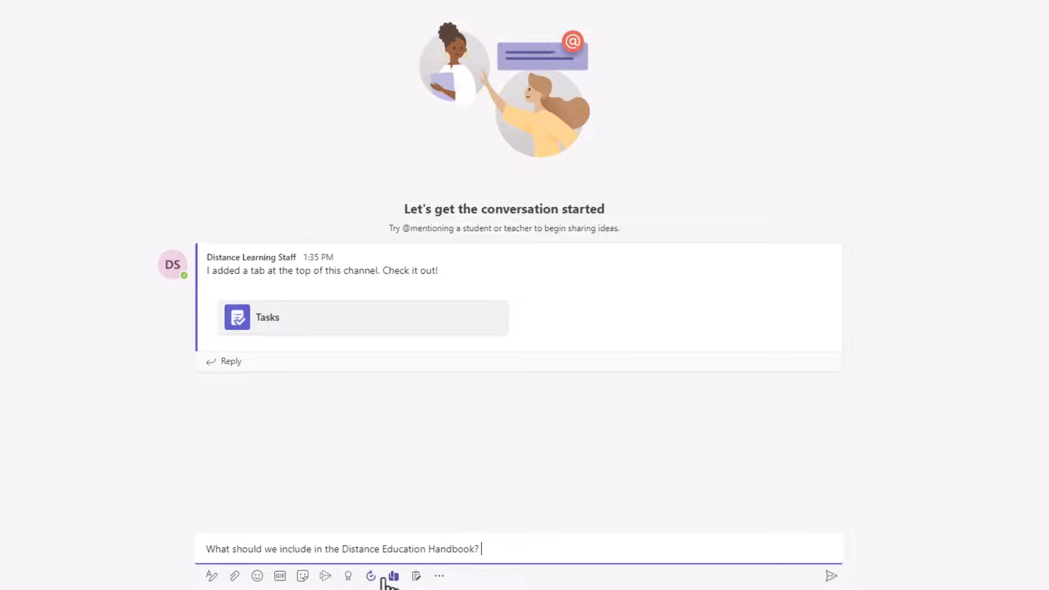
{"action": "left_click", "coordinate": [439, 576]}
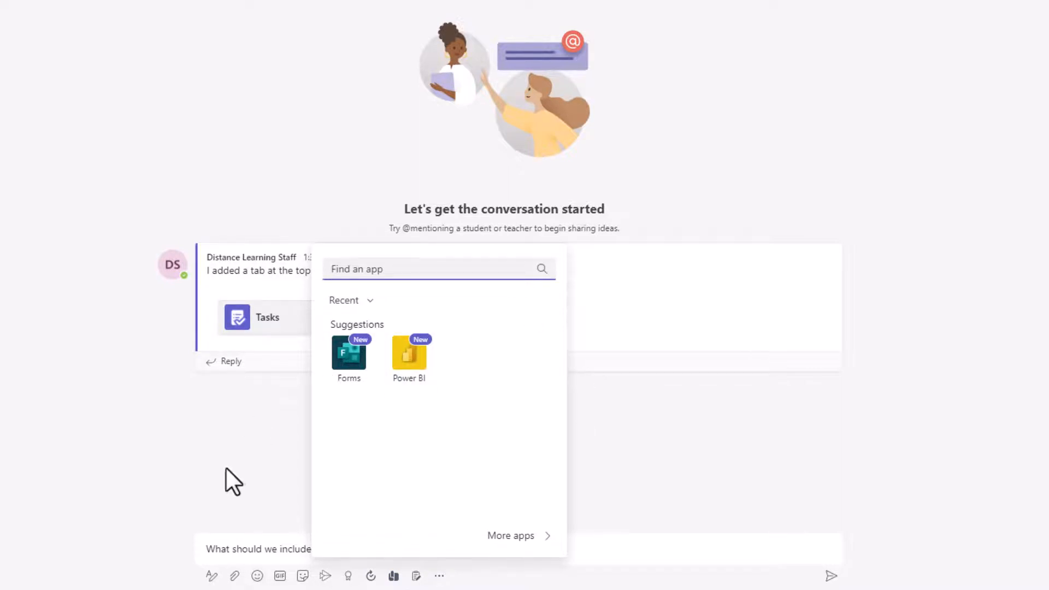
{"action": "left_click", "coordinate": [265, 548]}
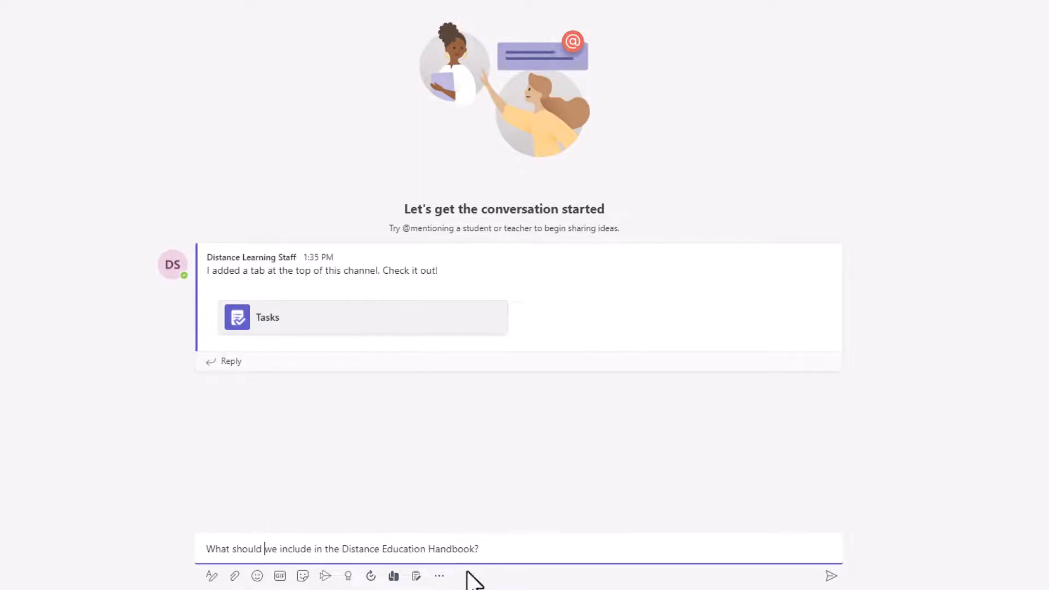
{"action": "left_click", "coordinate": [513, 552]}
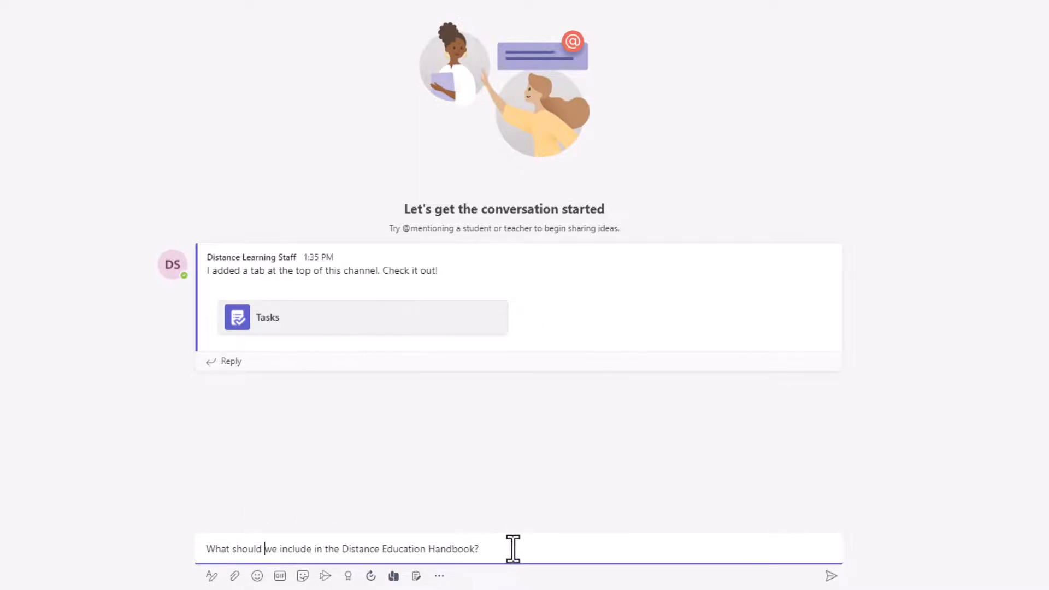
{"action": "left_click", "coordinate": [830, 576]}
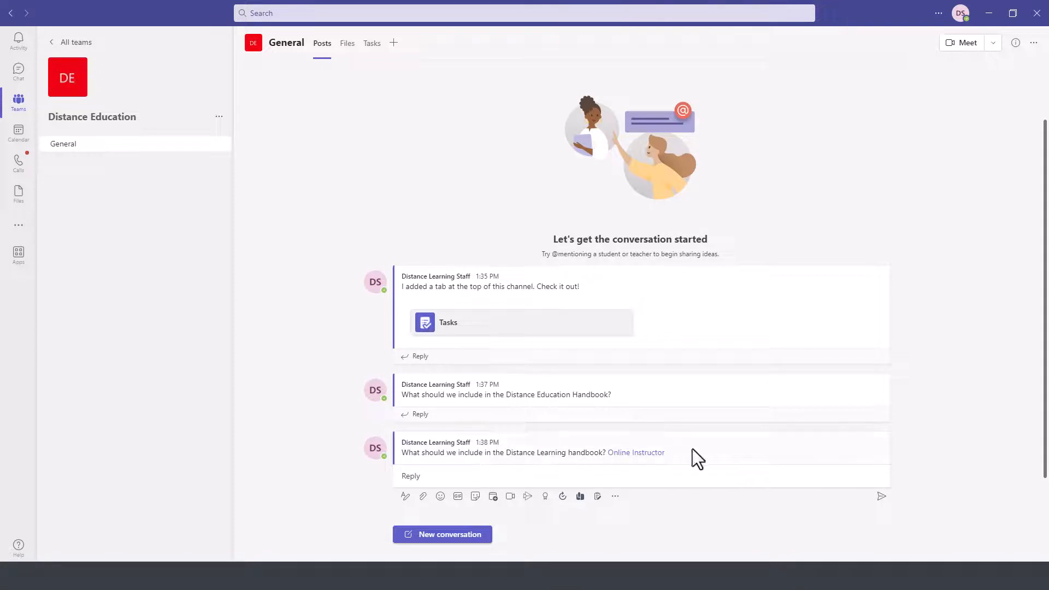
Open the Distance Learning handbook post that mentions Online Instructor for editing.
{"action": "mouse_move", "coordinate": [694, 451]}
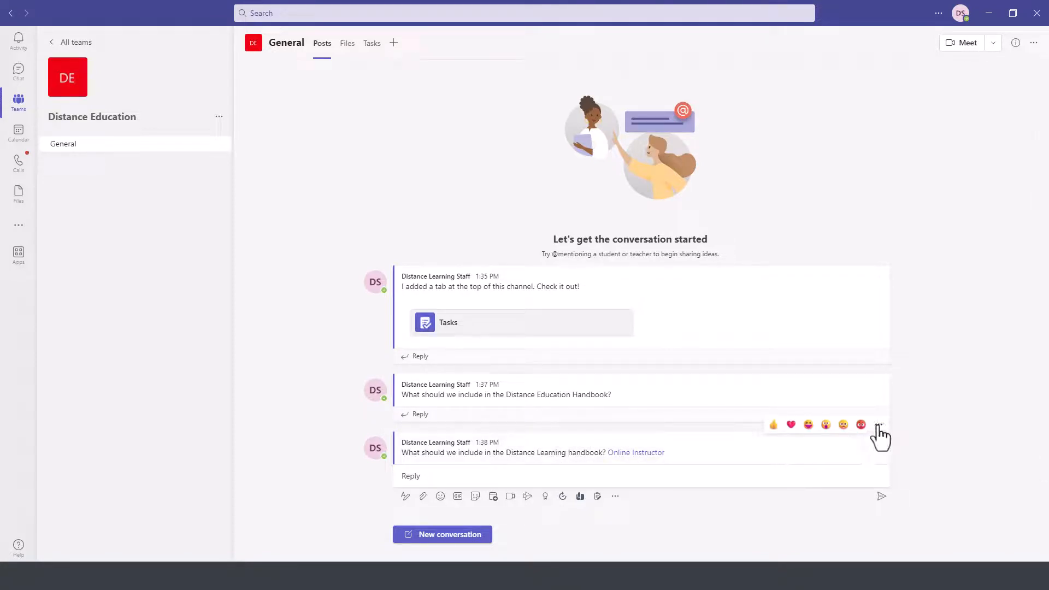
{"action": "left_click", "coordinate": [878, 426]}
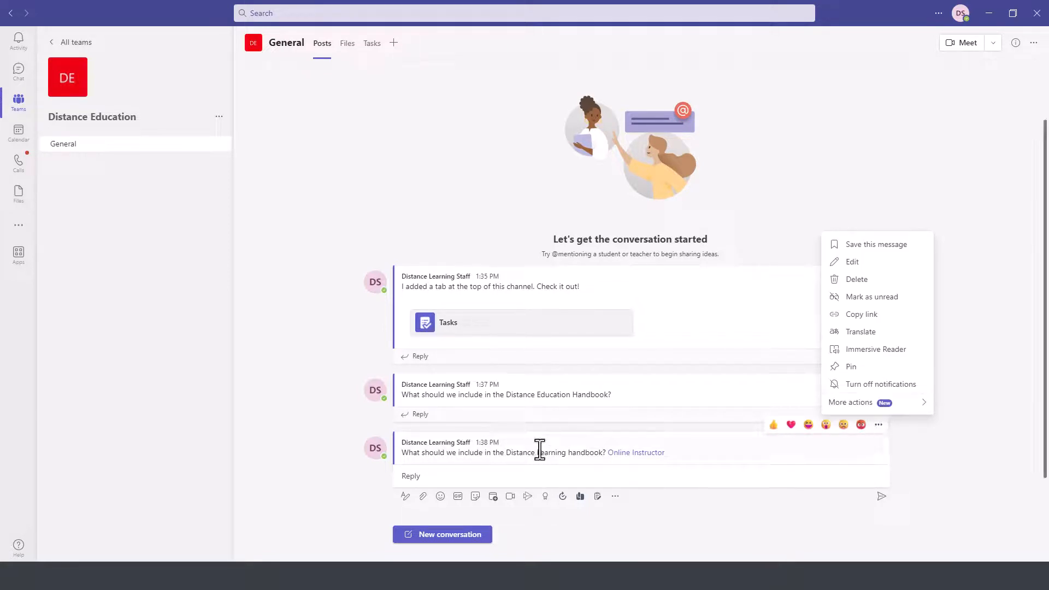
{"action": "left_click", "coordinate": [792, 312]}
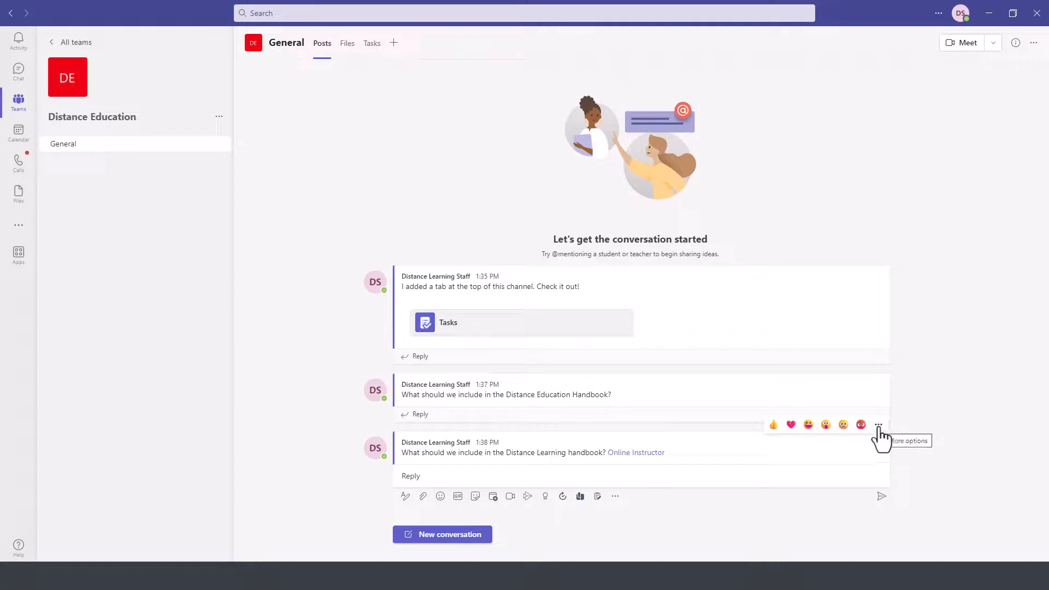
{"action": "left_click", "coordinate": [878, 426]}
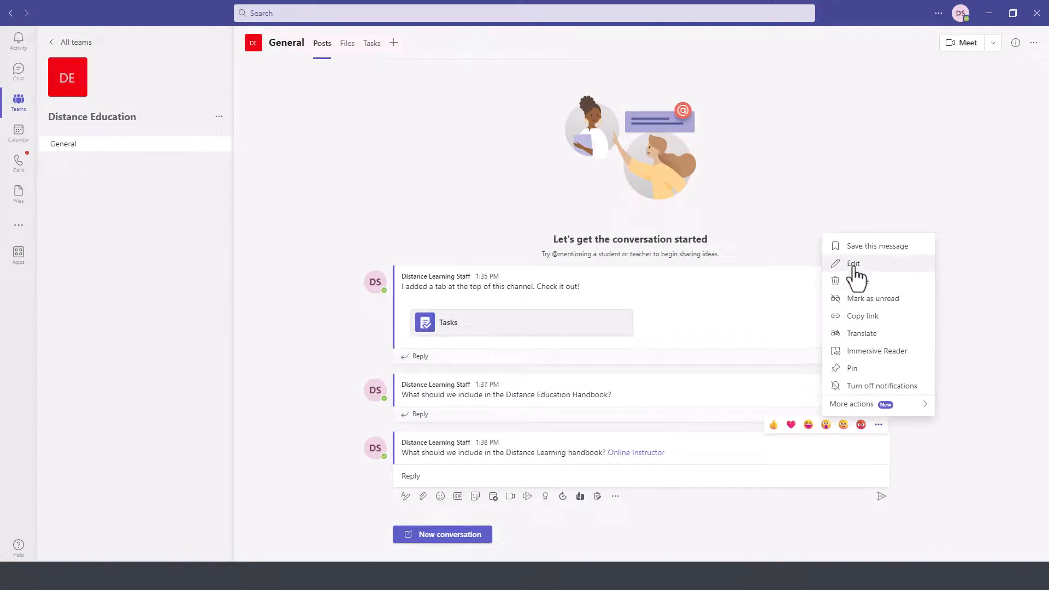
{"action": "left_click", "coordinate": [853, 263]}
{"action": "type", "text": "@sk"}
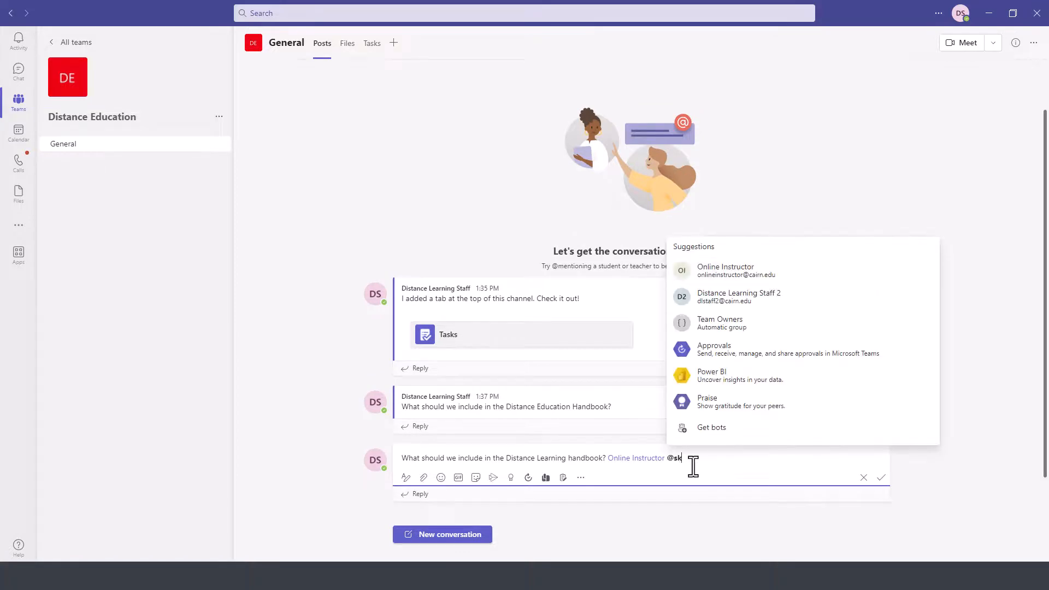
{"action": "type", "text": "ac"}
{"action": "key", "text": "BackSpace"}
{"action": "key", "text": "BackSpace"}
{"action": "key", "text": "BackSpace"}
{"action": "key", "text": "BackSpace"}
{"action": "key", "text": "BackSpace"}
{"action": "key", "text": "BackSpace"}
{"action": "key", "text": "BackSpace"}
{"action": "key", "text": "BackSpace"}
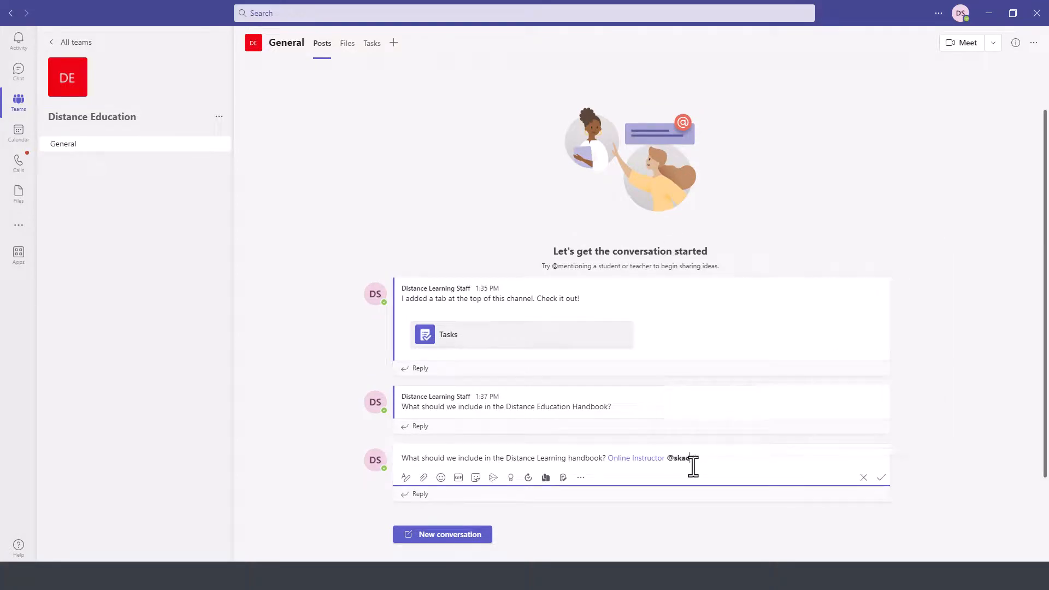
Insert "Any thoughts" before the Online Instructor mention, end the message with a period, and save the edited post.
{"action": "key", "text": "Left"}
{"action": "key", "text": "Left"}
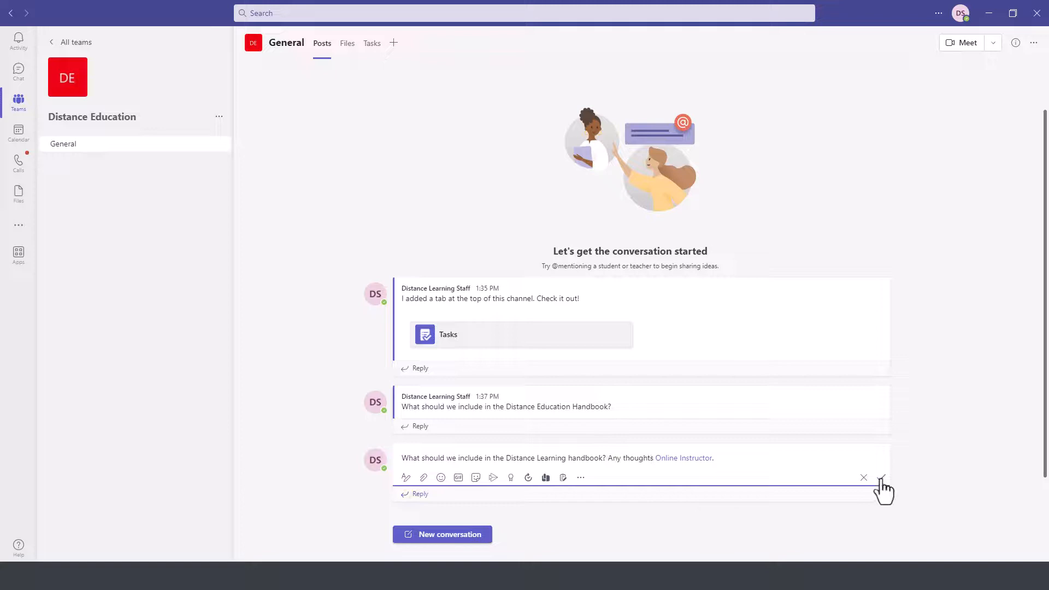
{"action": "left_click", "coordinate": [881, 479]}
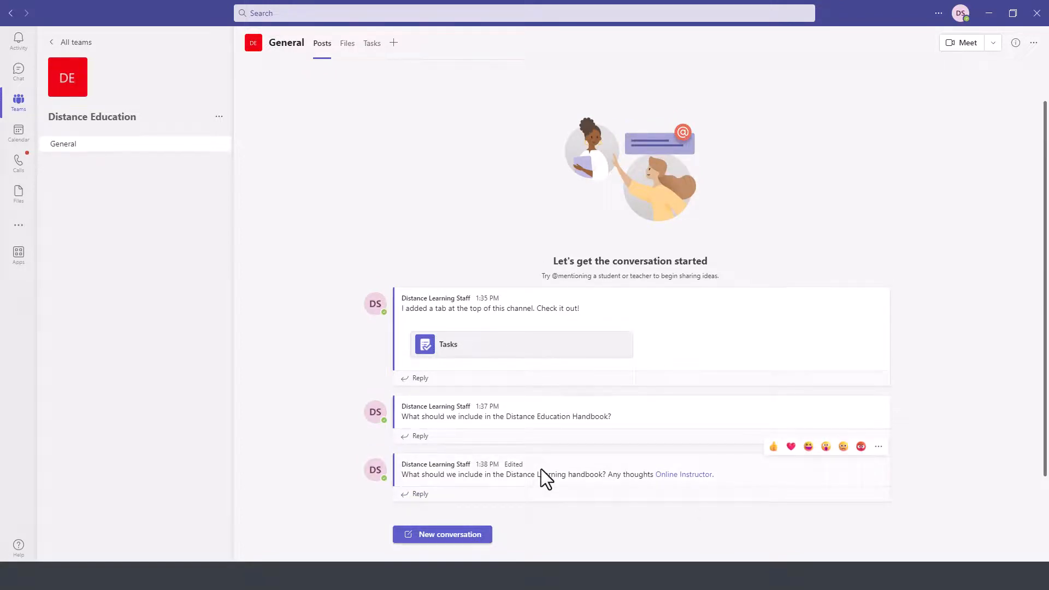
Post "Here is the distance education handbook." with the Distance Education Handbook file attached from the computer, and open the channel's files.
{"action": "left_click", "coordinate": [425, 530]}
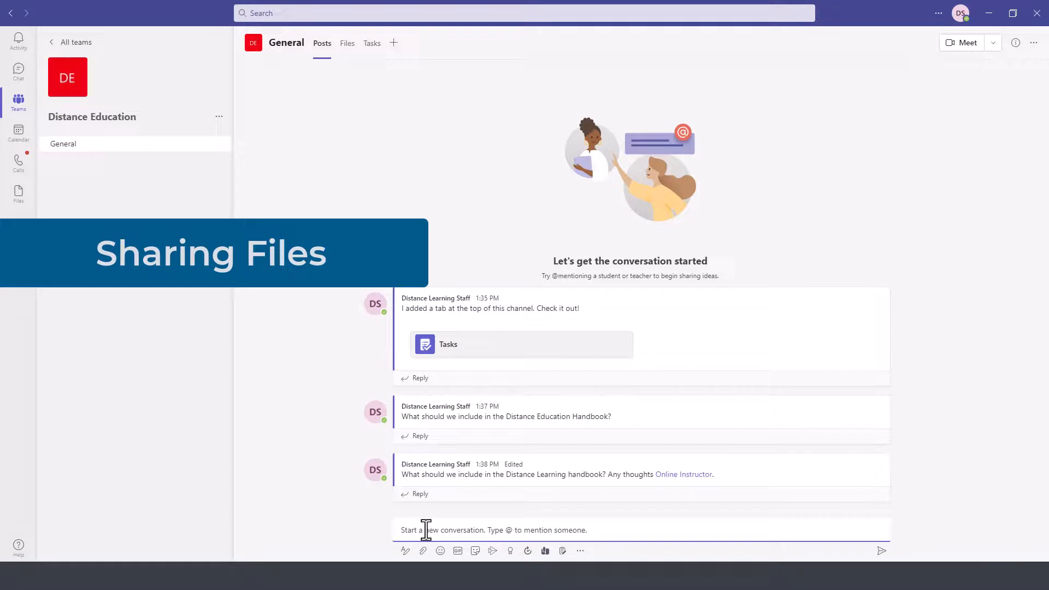
{"action": "type", "text": "Here is the distance education handbook."}
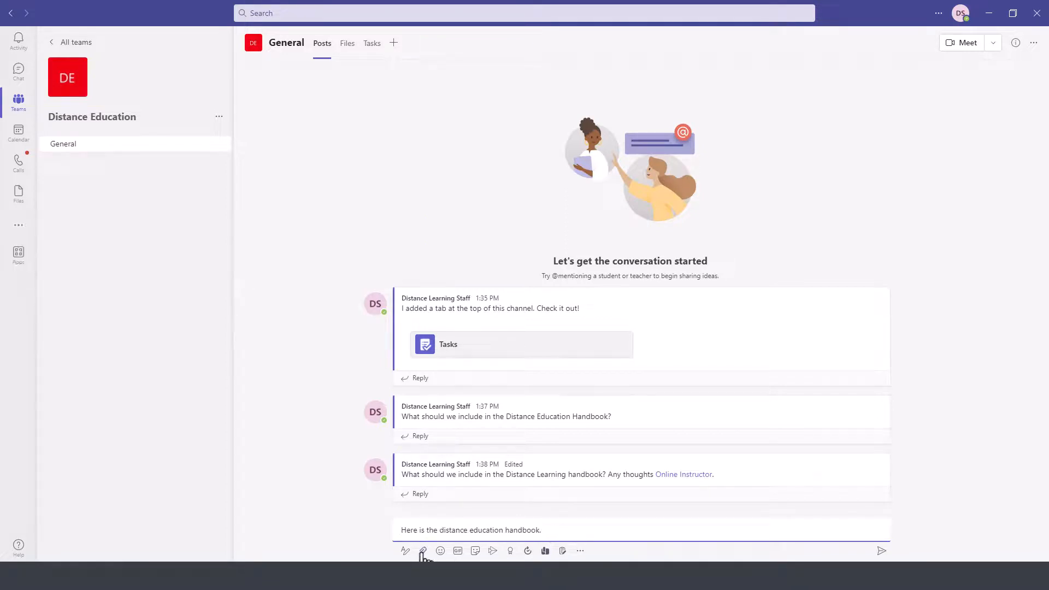
{"action": "left_click", "coordinate": [421, 551]}
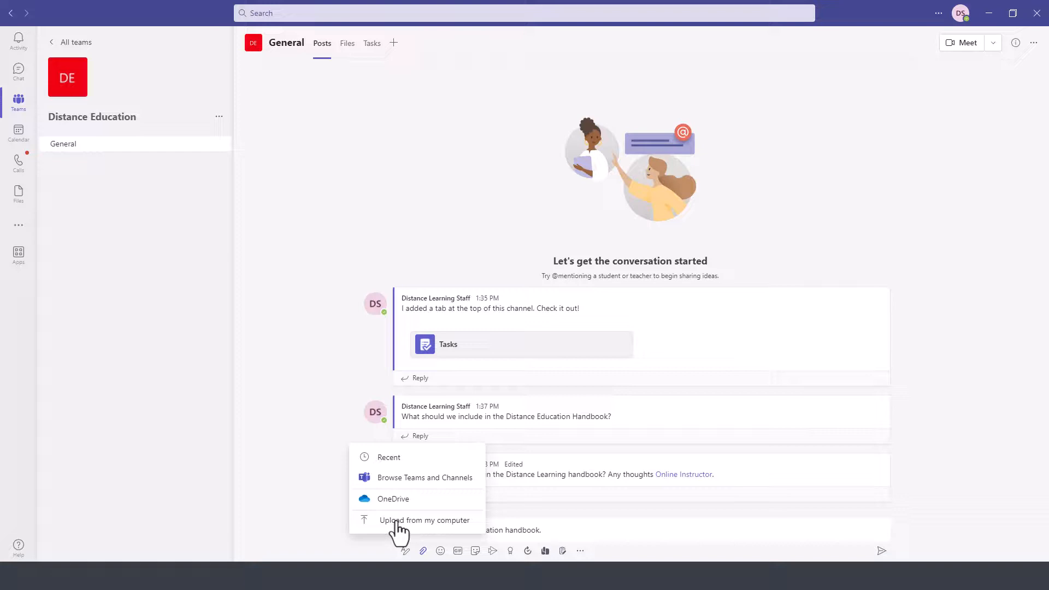
{"action": "left_click", "coordinate": [397, 523]}
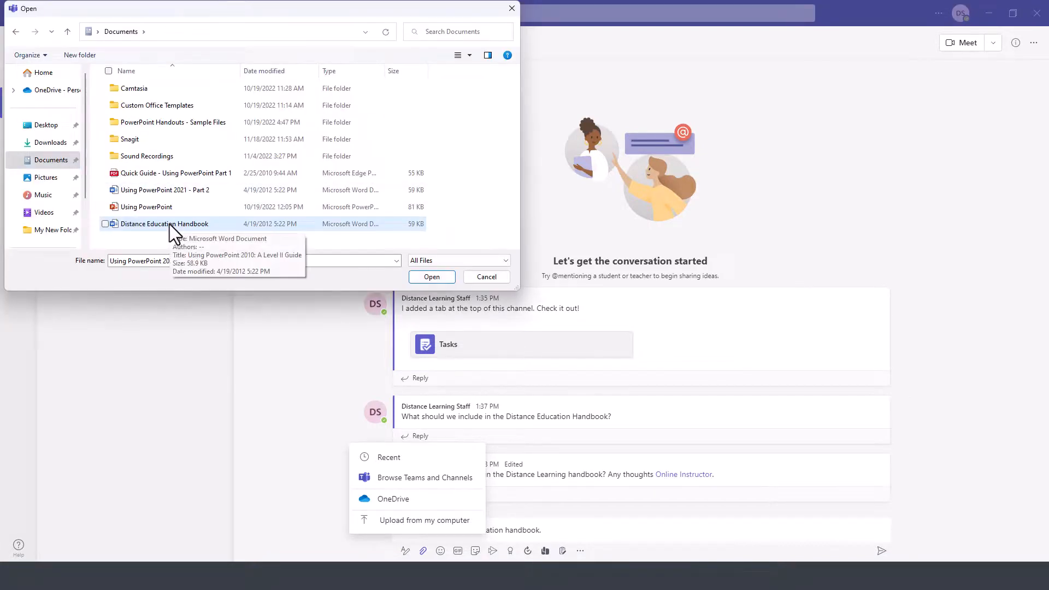
{"action": "left_click", "coordinate": [170, 224]}
{"action": "left_click", "coordinate": [440, 279]}
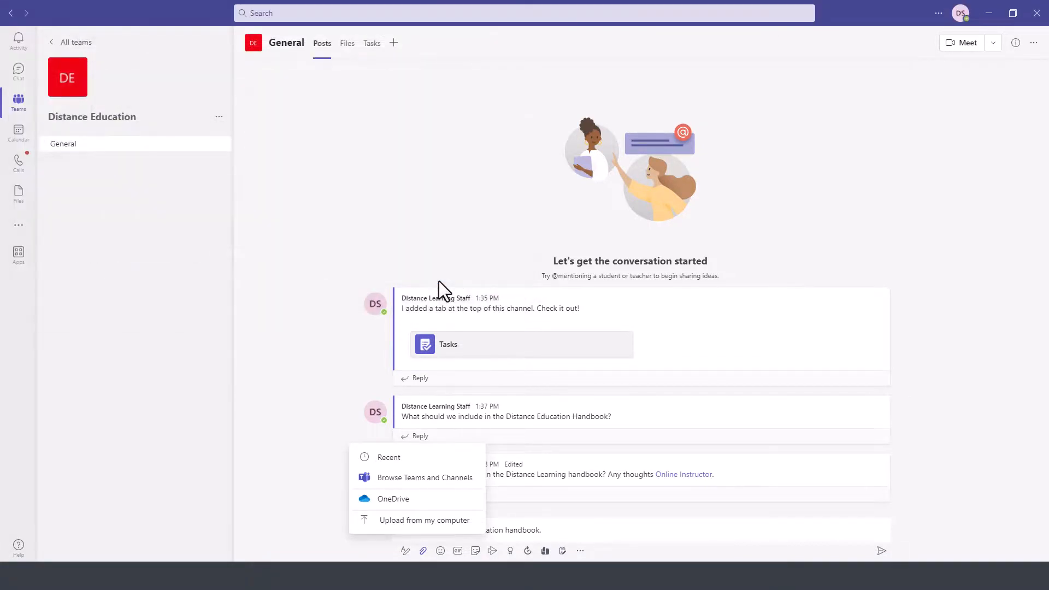
{"action": "left_click", "coordinate": [881, 550]}
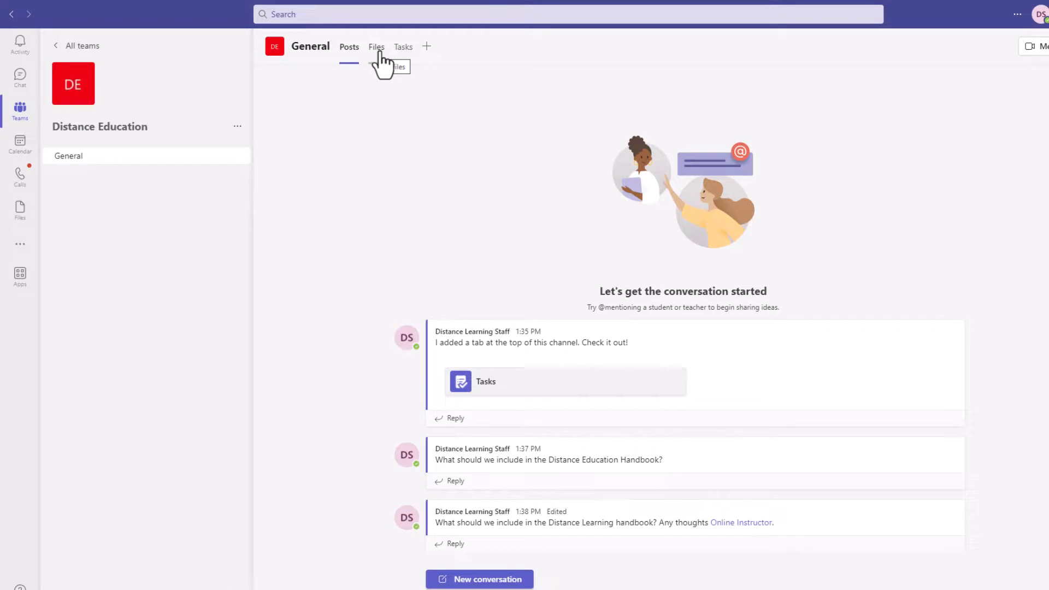
{"action": "left_click", "coordinate": [379, 53]}
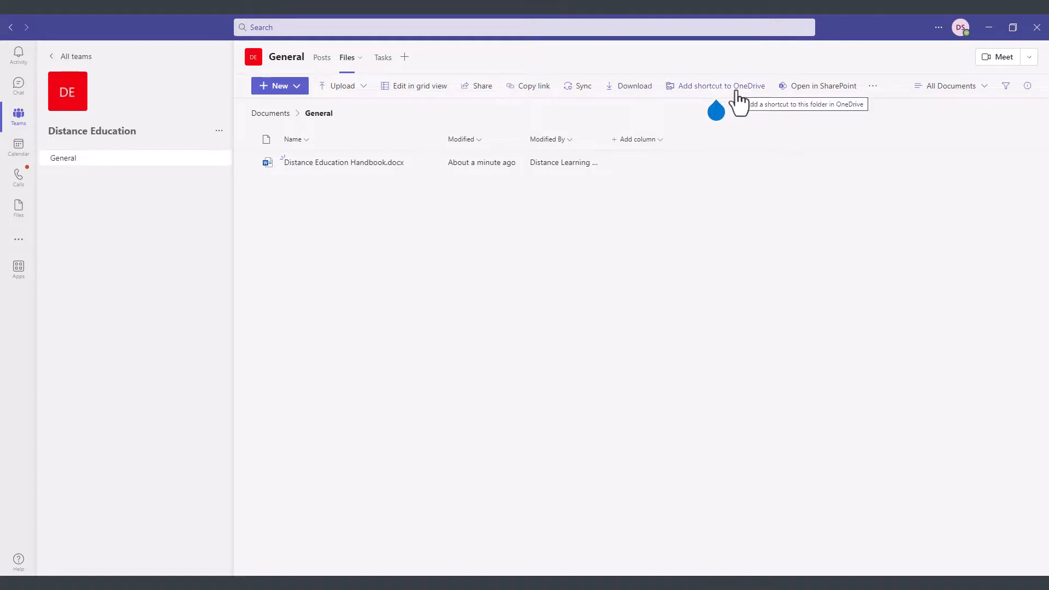
In the Tasks tab, add a task starting with "Review the Distance Education", due 11/25 and assigned to Online Instructor.
{"action": "left_click", "coordinate": [383, 58]}
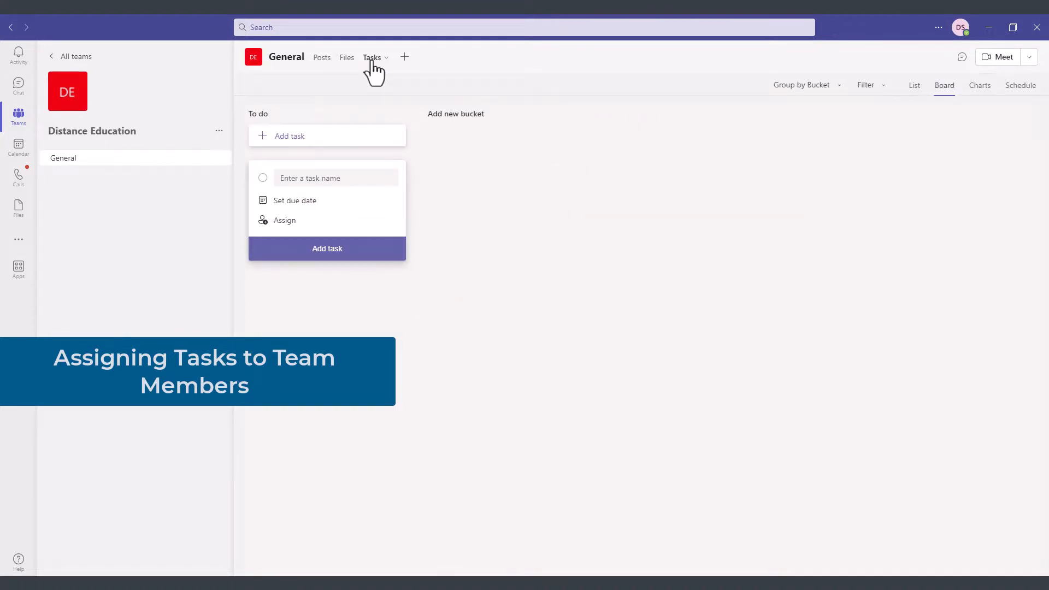
{"action": "left_click", "coordinate": [297, 180]}
{"action": "key", "text": "ctrl+v"}
{"action": "left_click", "coordinate": [290, 202]}
{"action": "left_click", "coordinate": [347, 301]}
{"action": "left_click", "coordinate": [284, 223]}
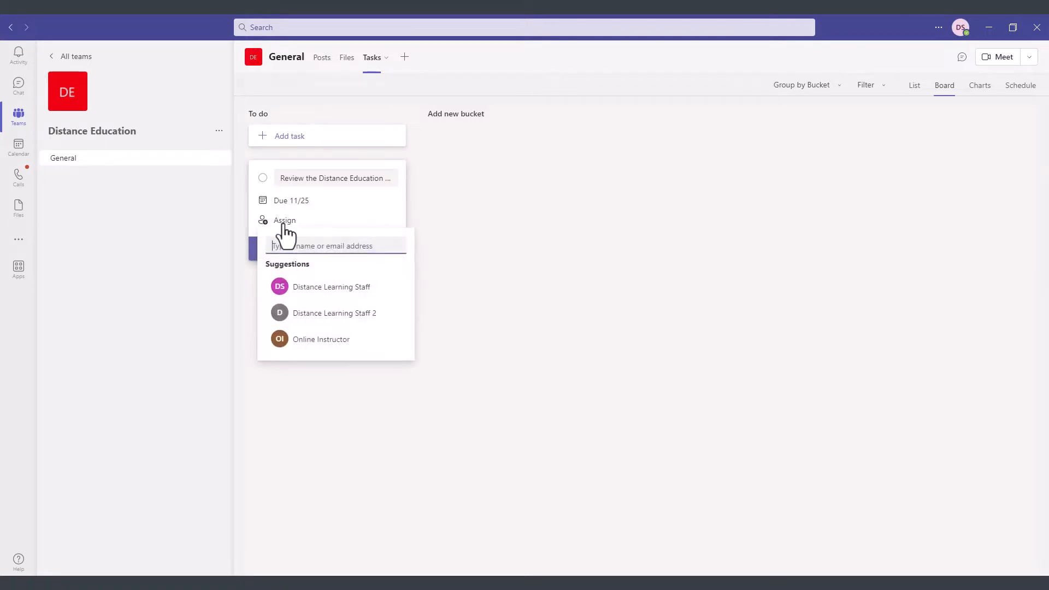
{"action": "left_click", "coordinate": [318, 339]}
{"action": "left_click", "coordinate": [329, 260]}
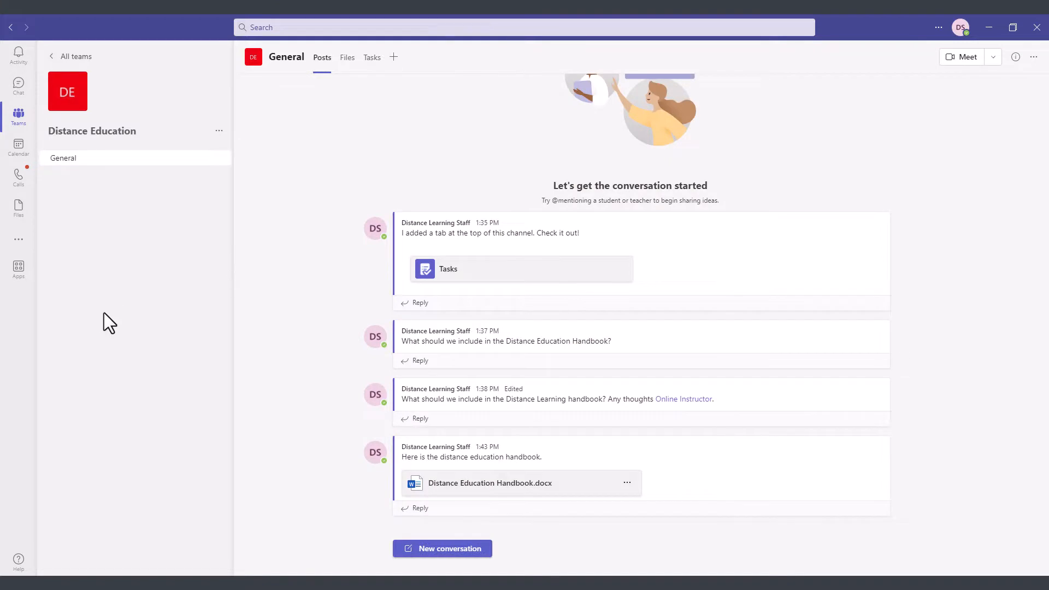
Reopen the Distance Education team from the teams overview and review the General channel's meeting options.
{"action": "left_click", "coordinate": [20, 116]}
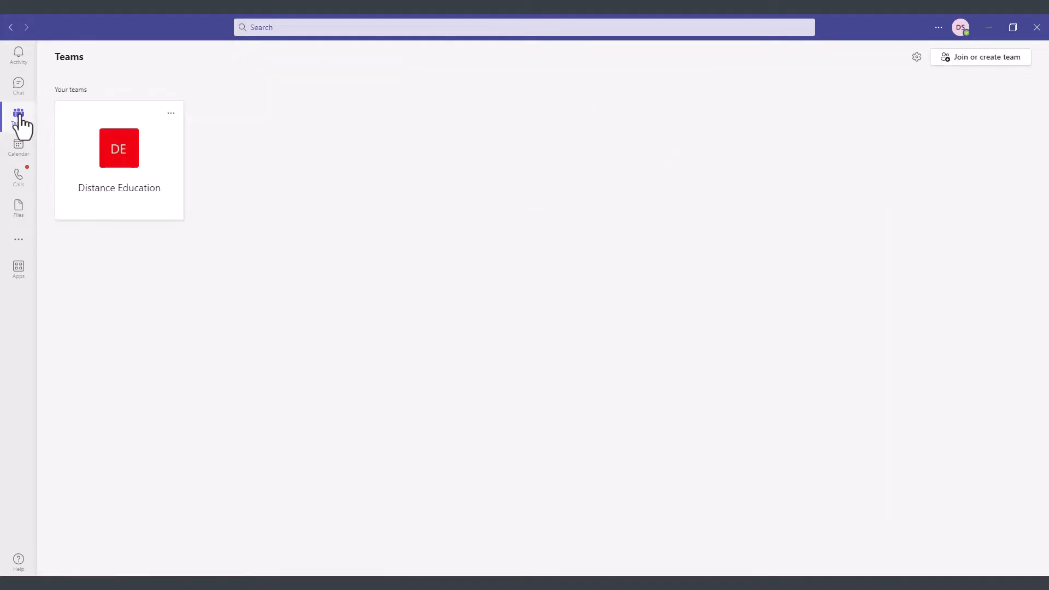
{"action": "left_click", "coordinate": [122, 165]}
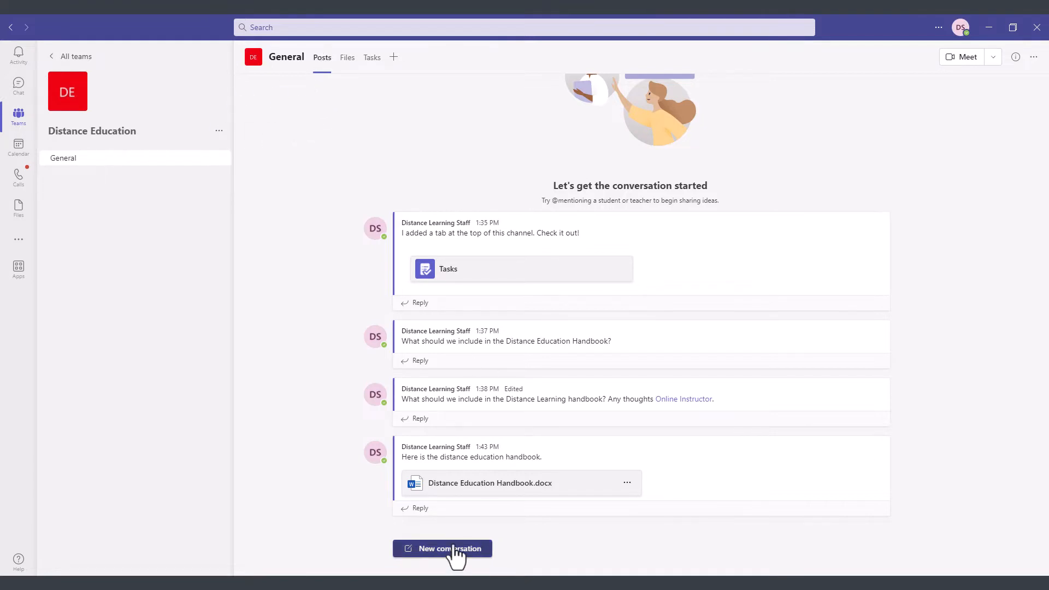
{"action": "left_click", "coordinate": [349, 59]}
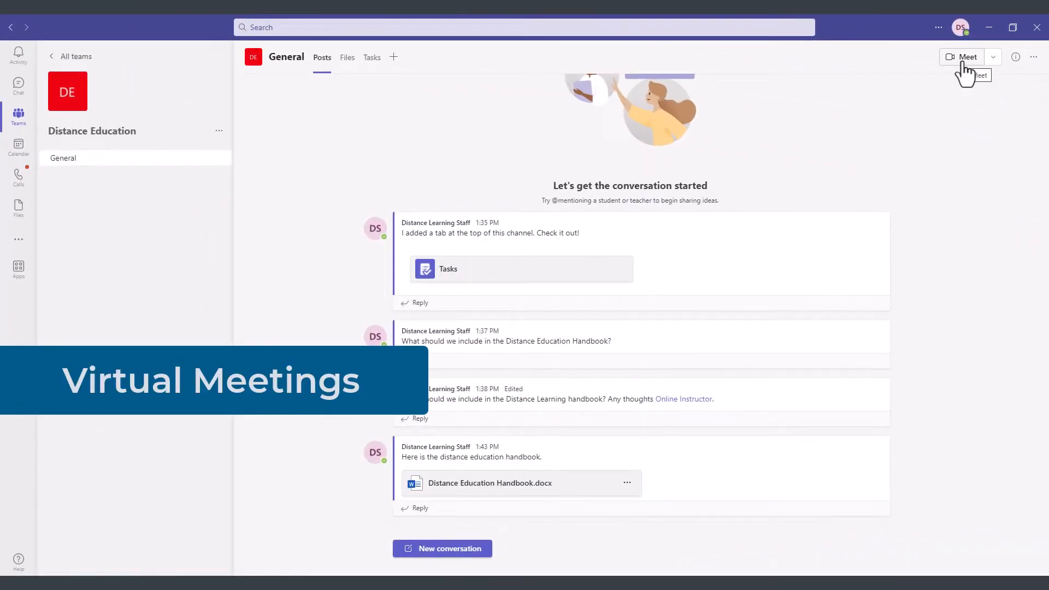
{"action": "left_click", "coordinate": [993, 58]}
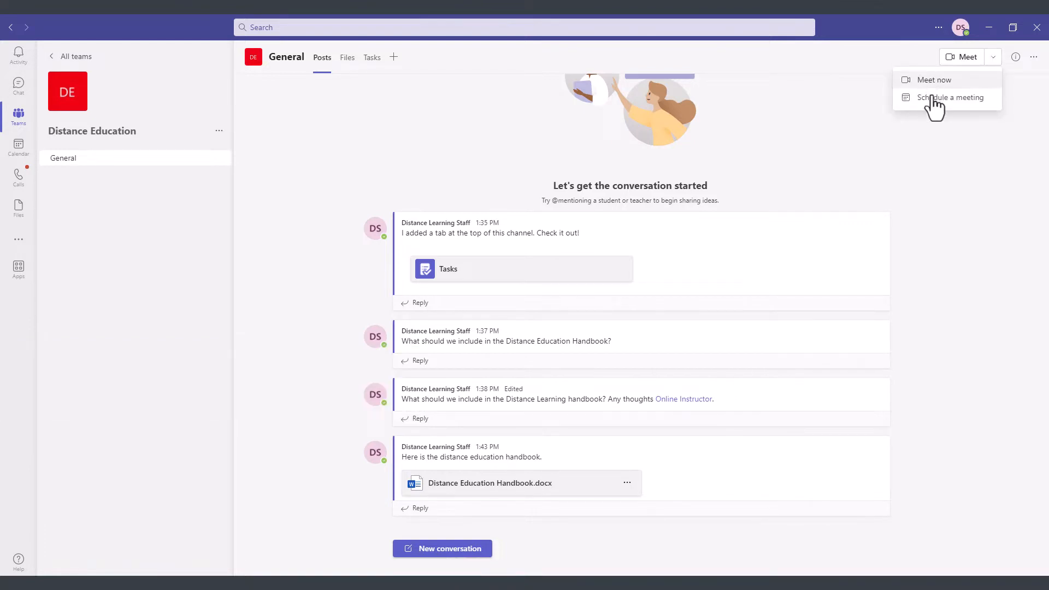
{"action": "left_click", "coordinate": [831, 166]}
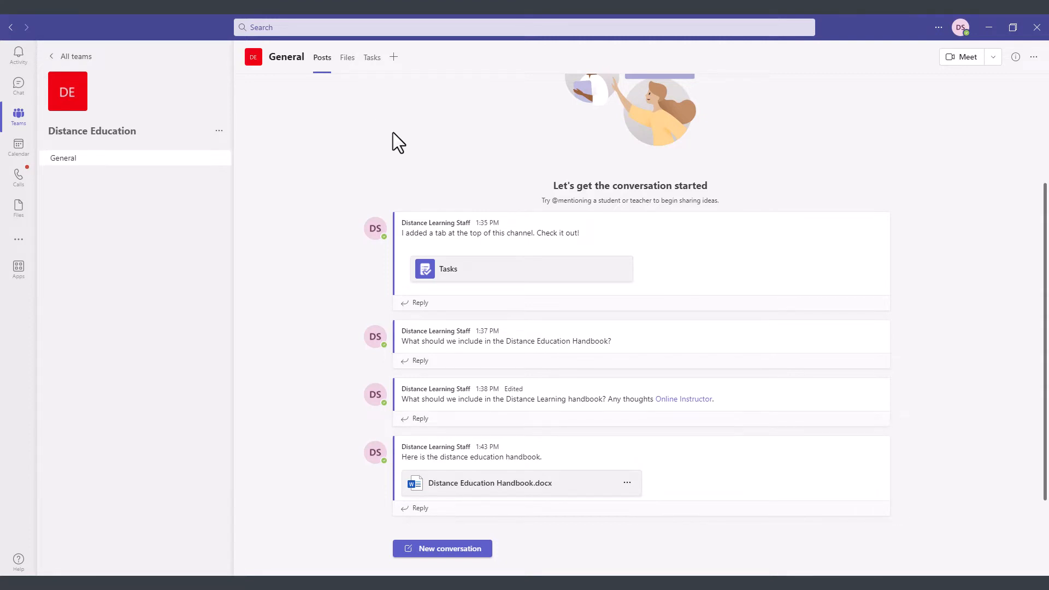
Add a OneNote tab to the General channel using the default Distance Education Notebook.
{"action": "left_click", "coordinate": [393, 58]}
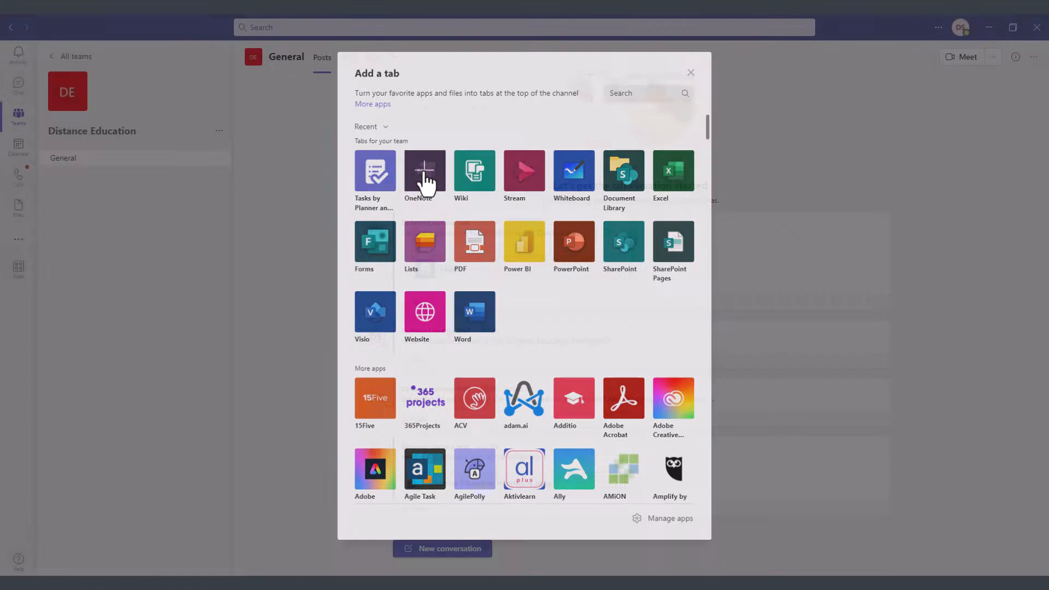
{"action": "left_click", "coordinate": [424, 176]}
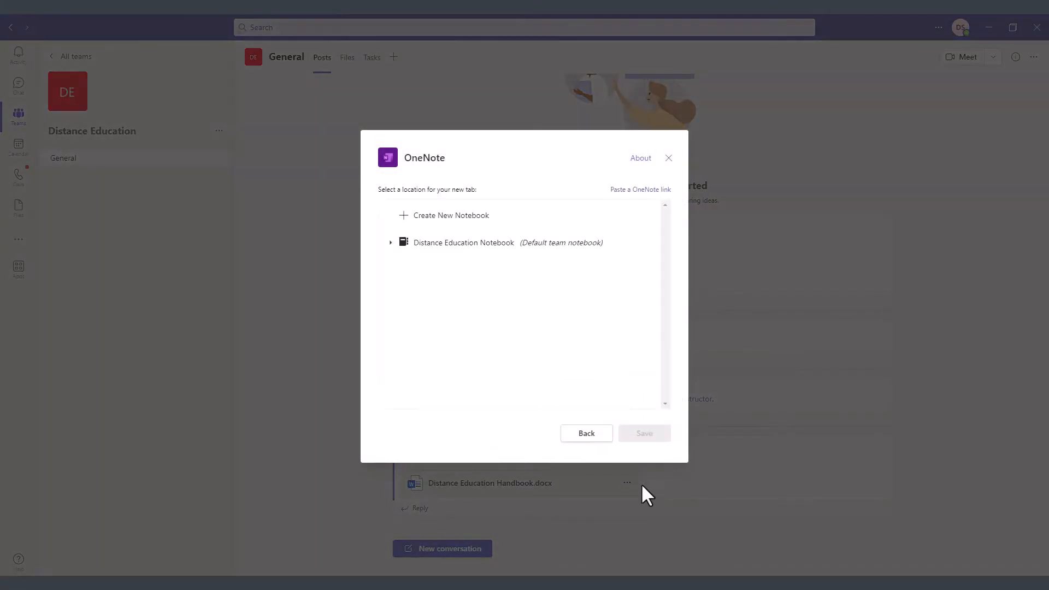
{"action": "left_click", "coordinate": [445, 244]}
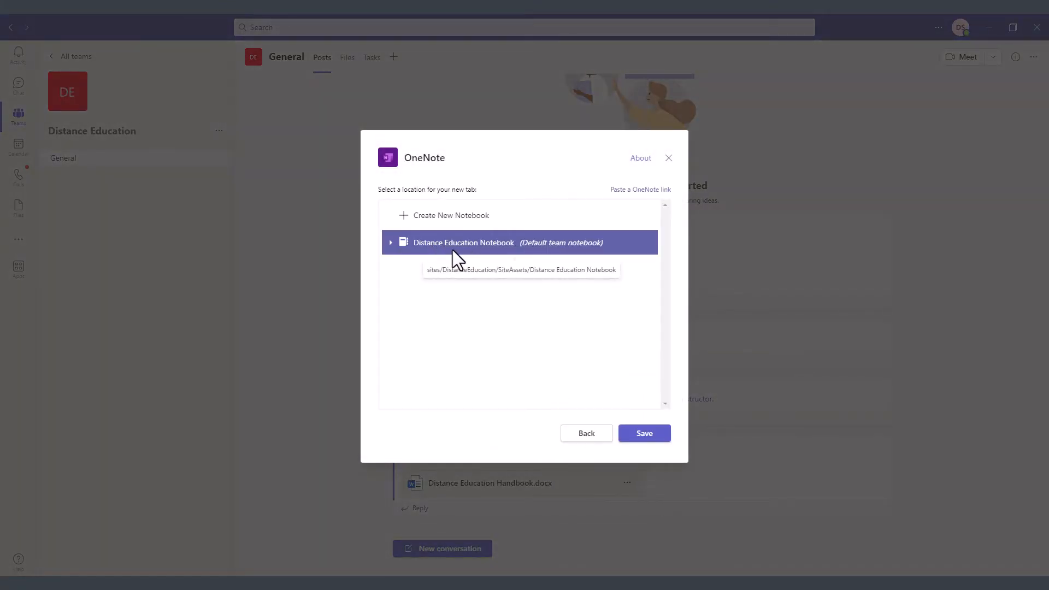
{"action": "left_click", "coordinate": [661, 439]}
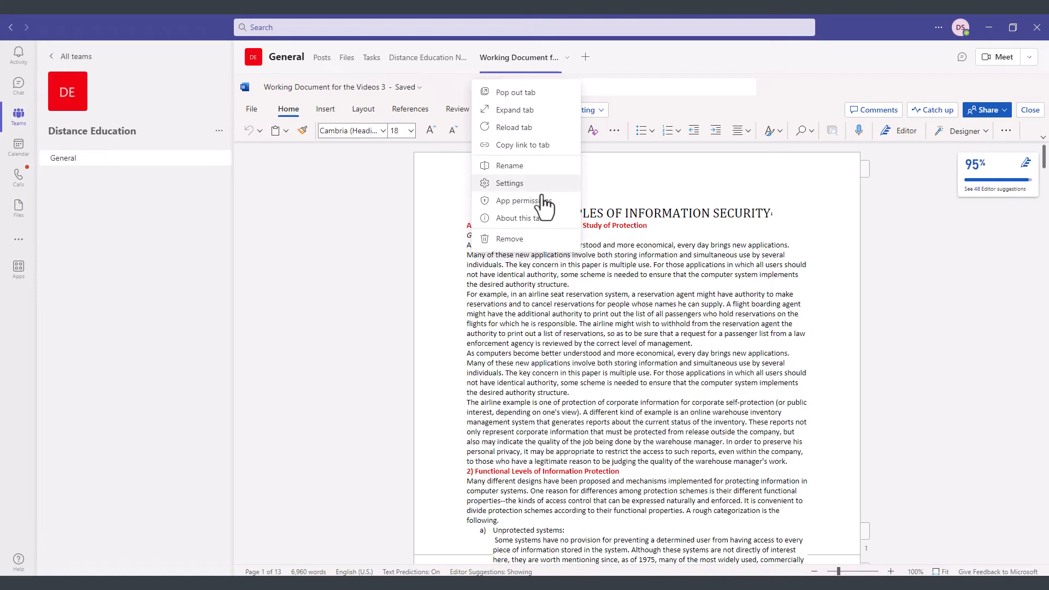
Remove the Working Document for the Videos 3 tab from the General channel.
{"action": "left_click", "coordinate": [609, 75]}
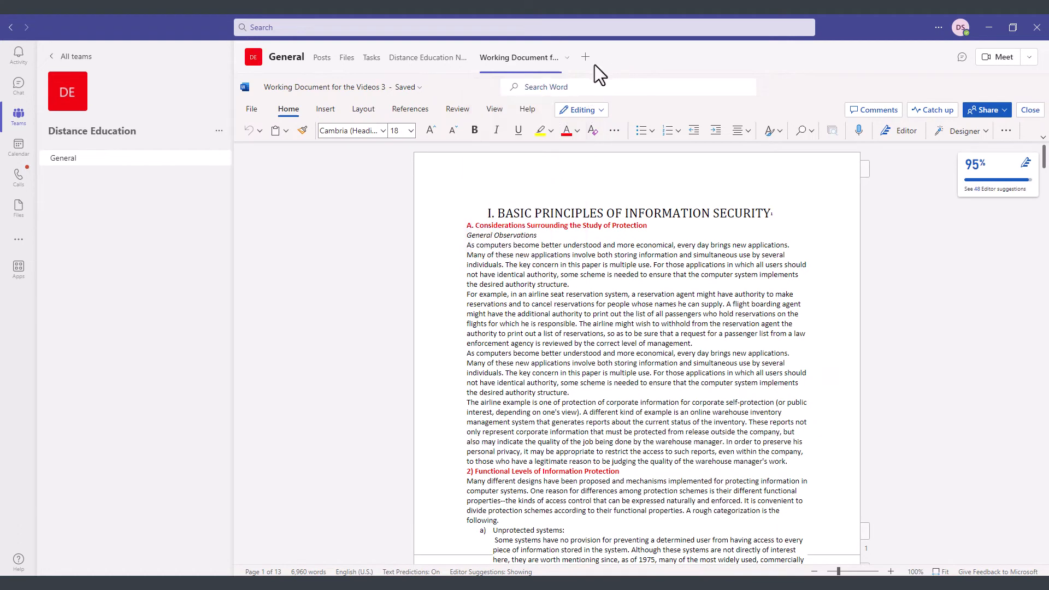
{"action": "left_click", "coordinate": [567, 58]}
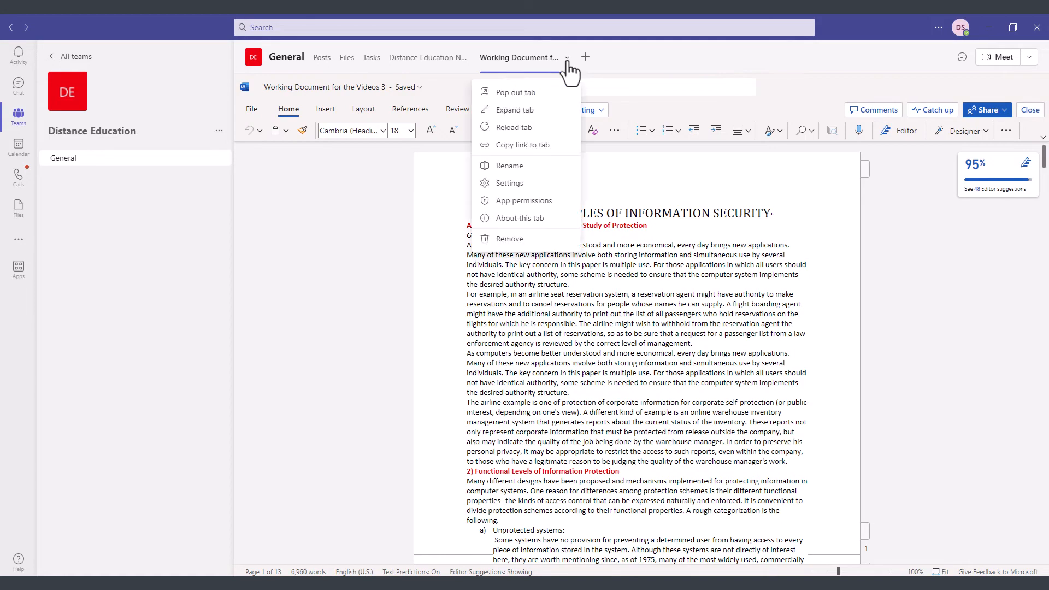
{"action": "left_click", "coordinate": [511, 244]}
{"action": "key", "text": "Return"}
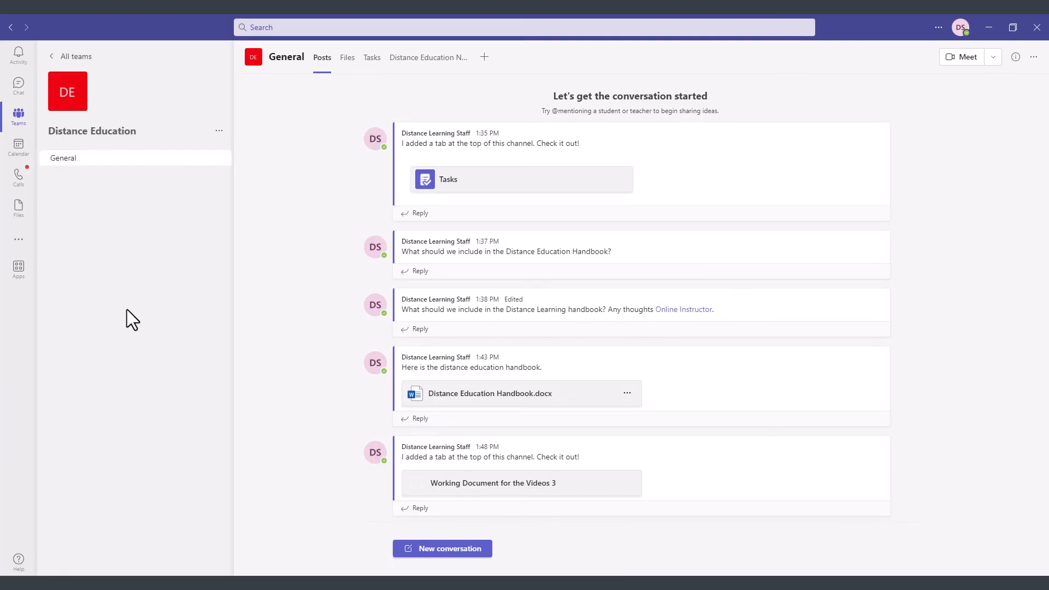